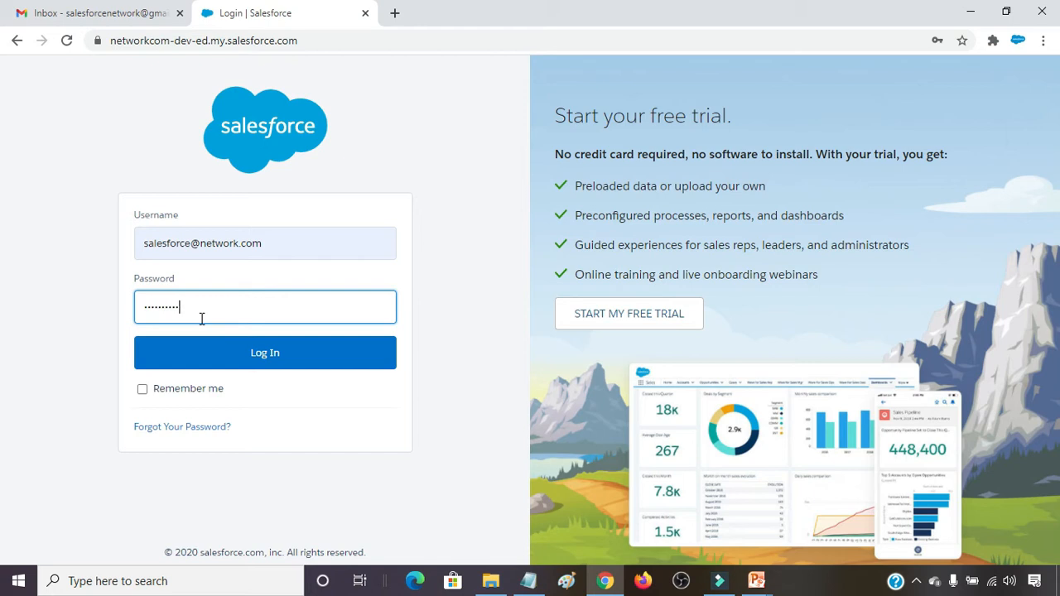
- Log in to the Salesforce developer org and dismiss the browser's offer to save the password
click(267, 353)
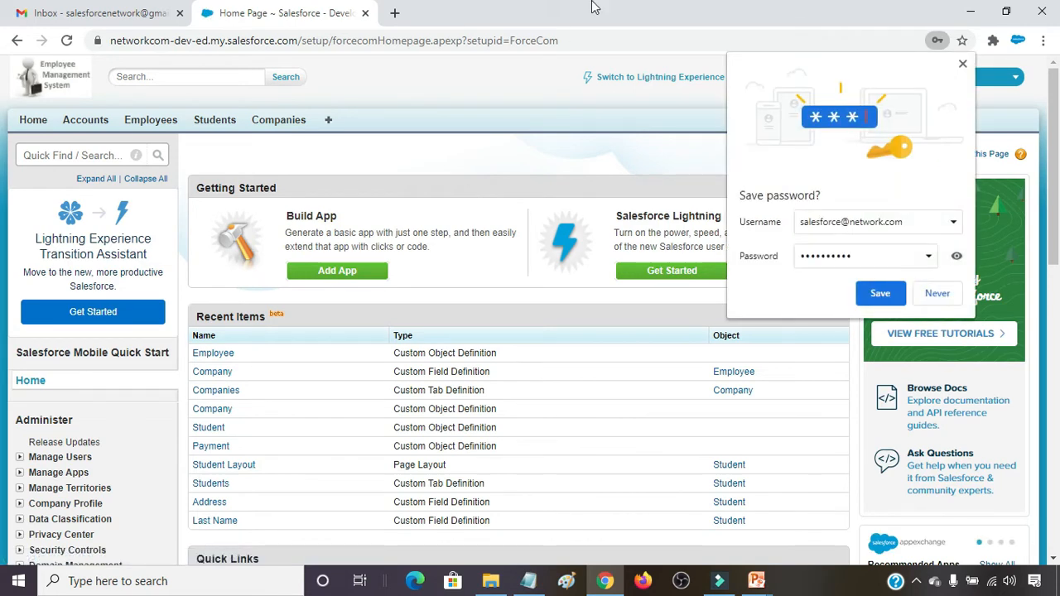
click(962, 64)
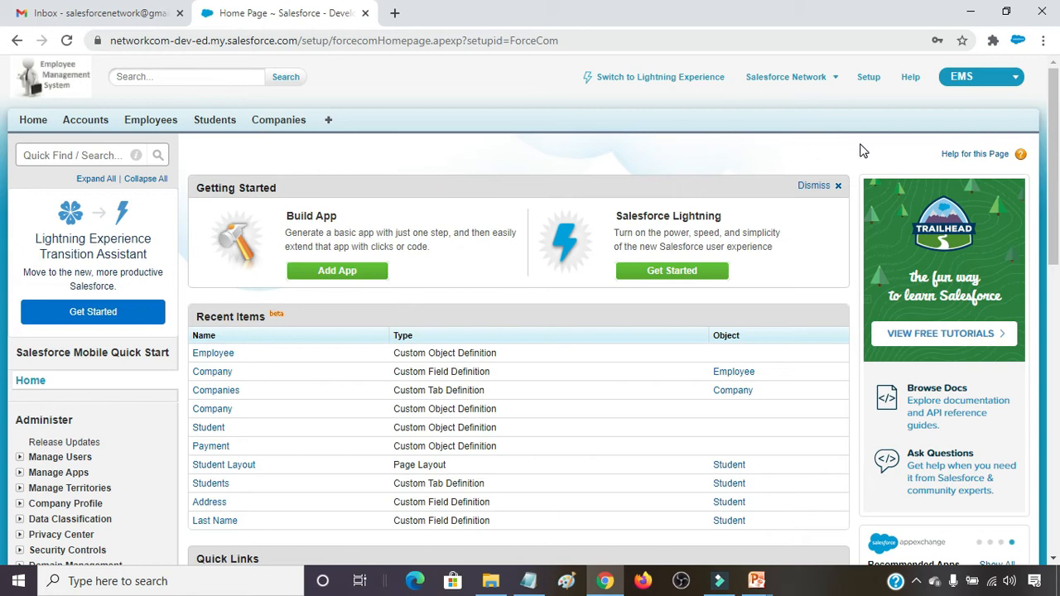
- Add the Campaigns tab to the EMS app directly after Home and save the tab customization
click(328, 121)
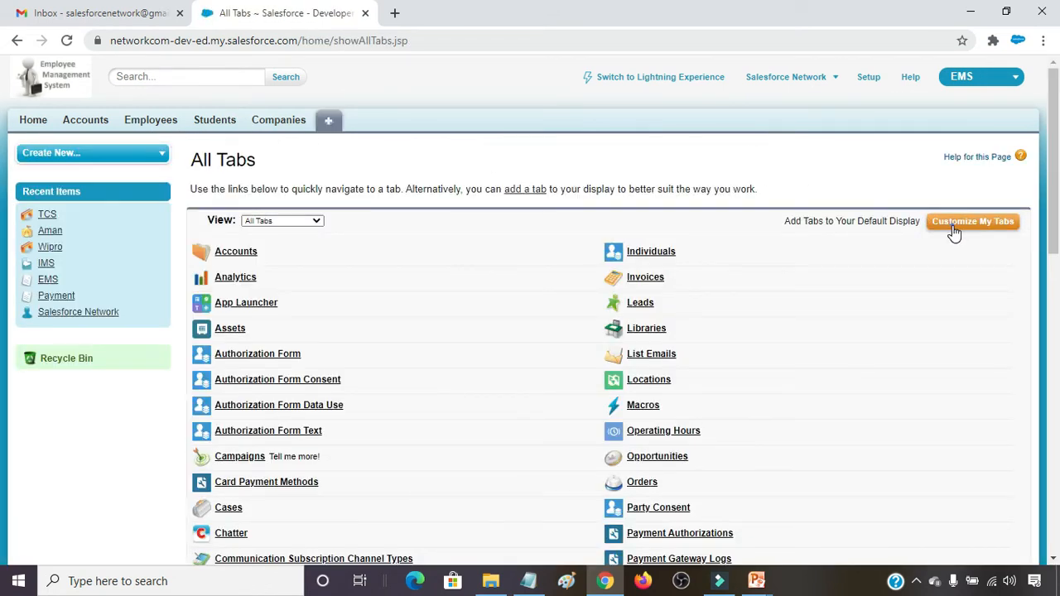
click(954, 231)
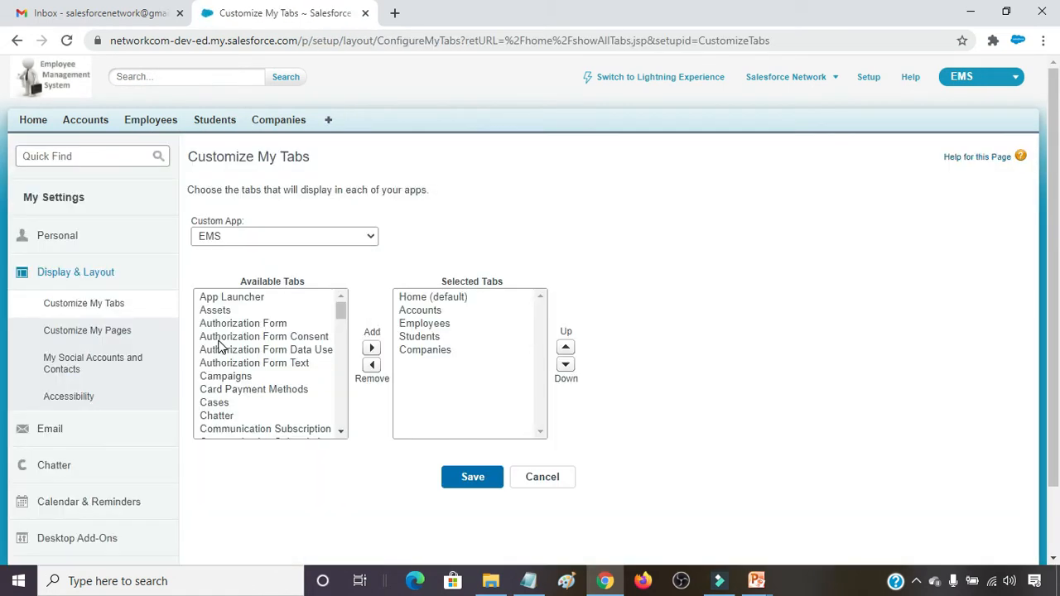
click(237, 376)
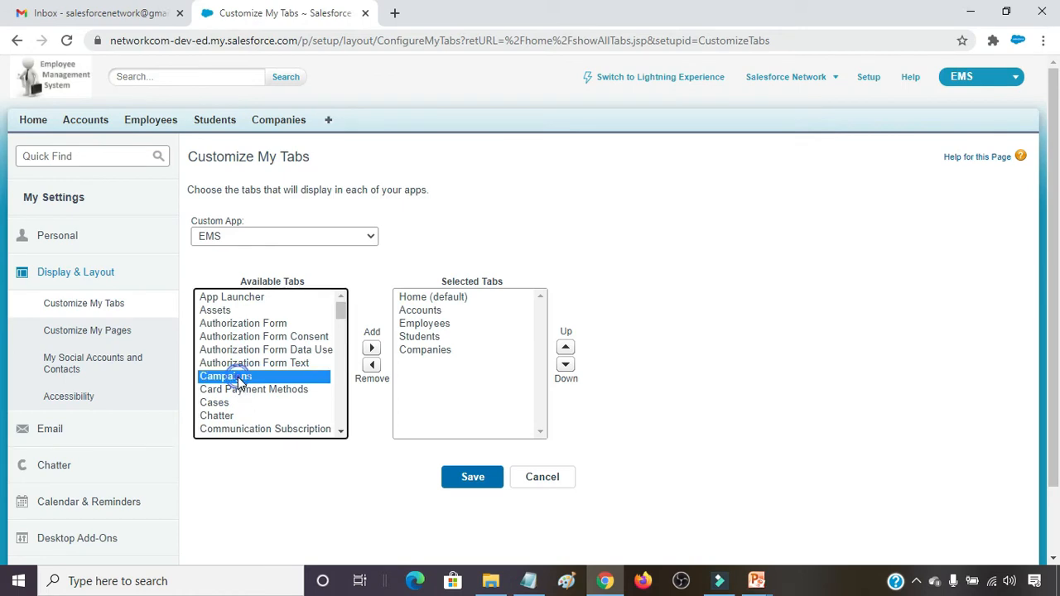
click(372, 348)
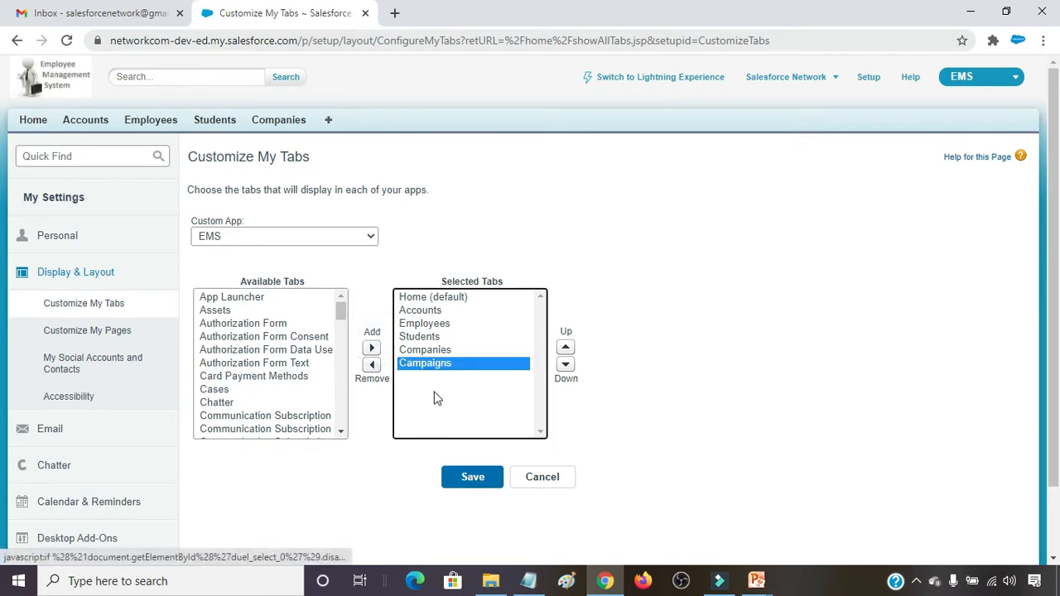
double_click(567, 349)
double_click(567, 349)
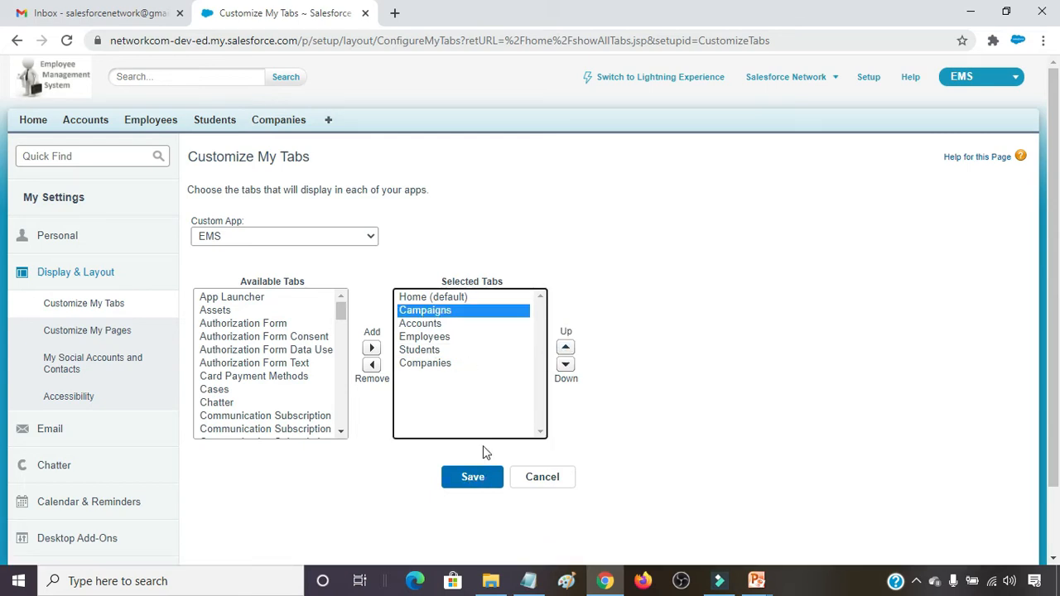
click(473, 483)
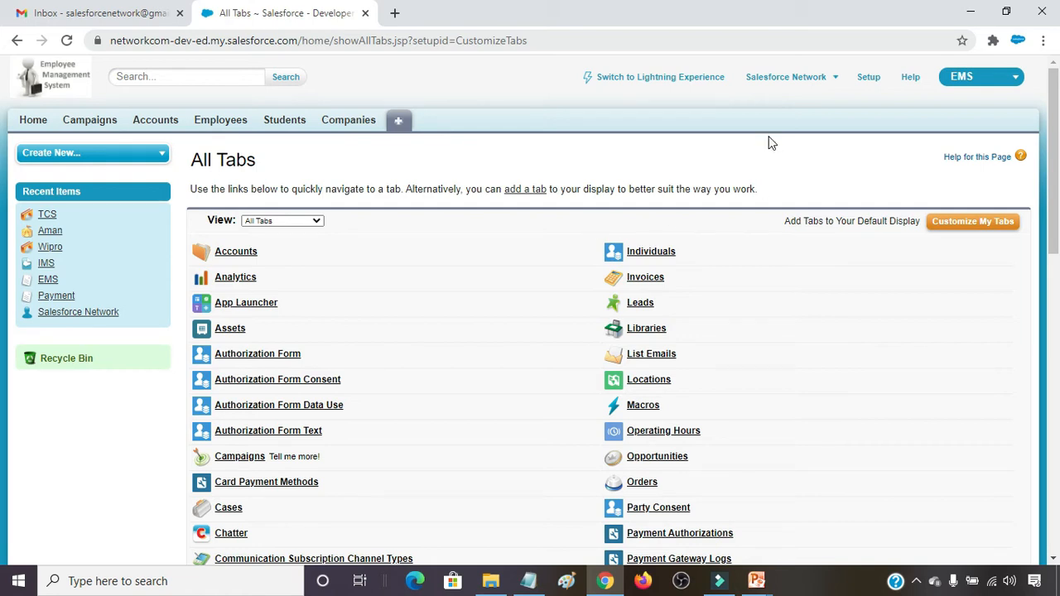
- Start a new custom object in Setup with the label Venue, plural label Venues and object name Venue
click(870, 83)
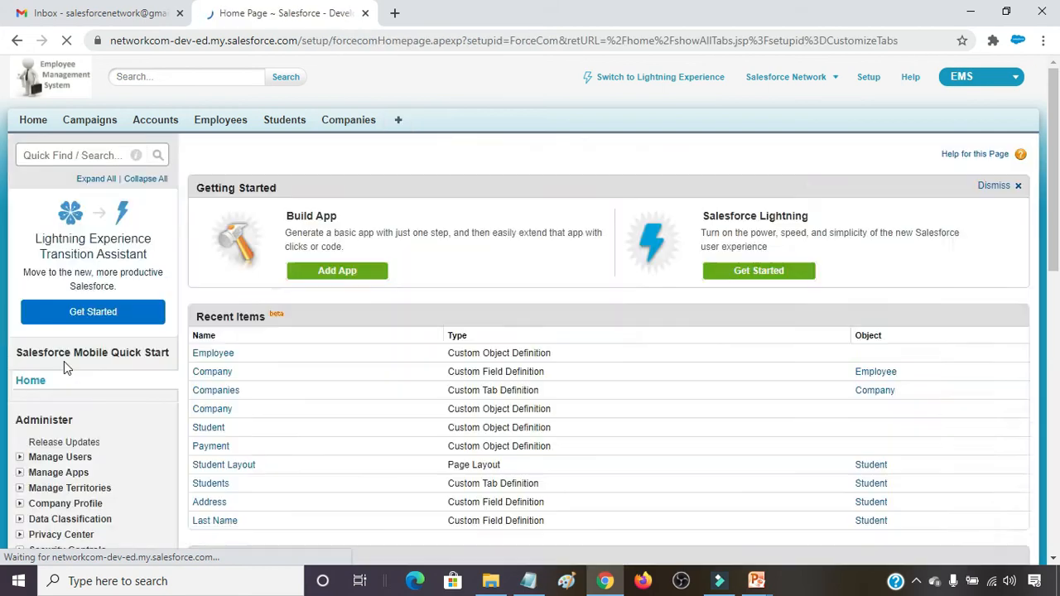
scroll(75, 390, down, 3)
scroll(78, 406, down, 2)
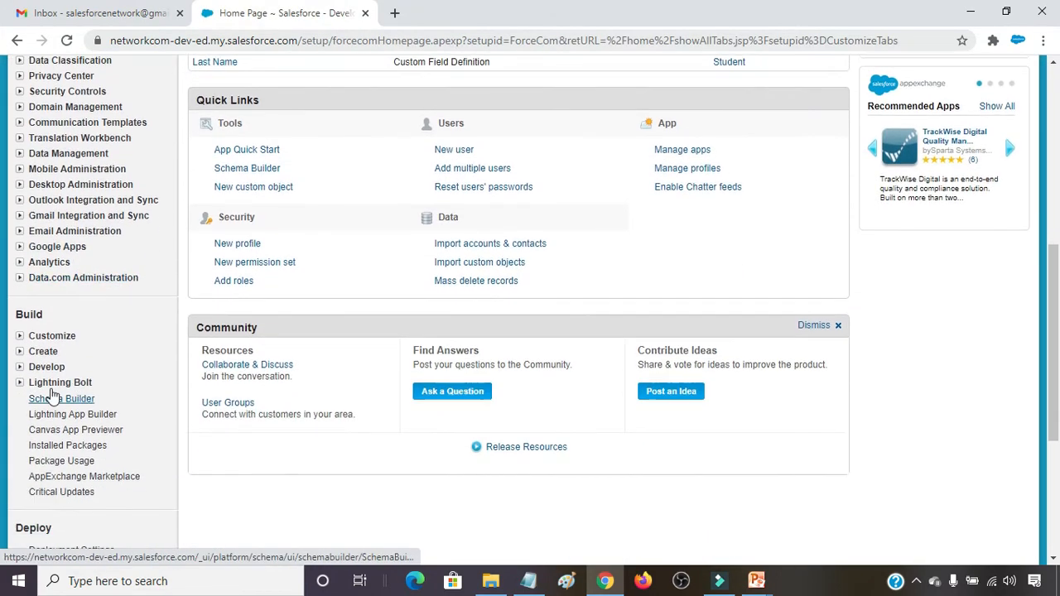
click(22, 346)
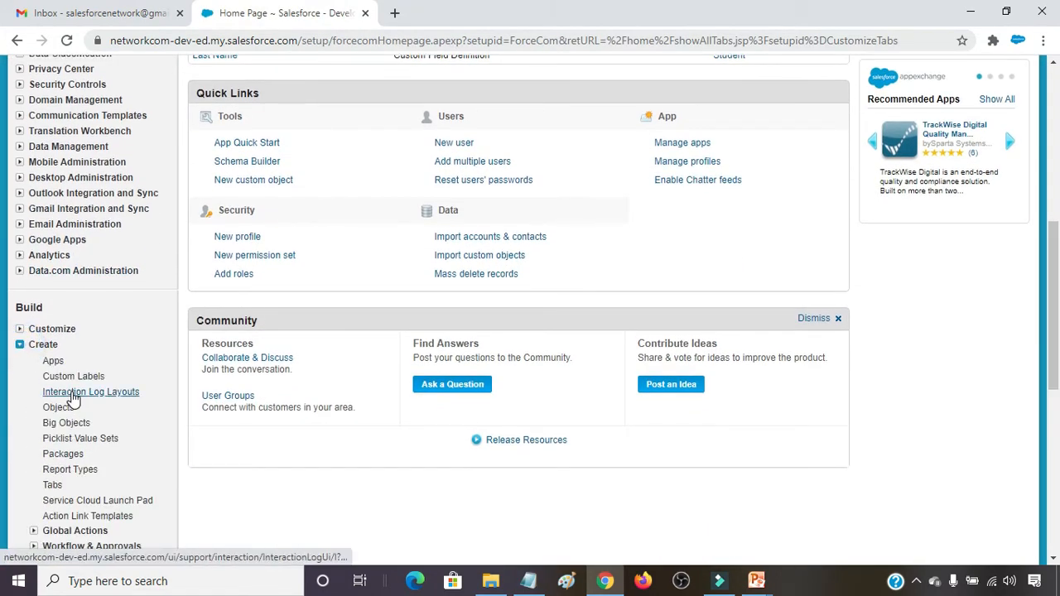
click(69, 413)
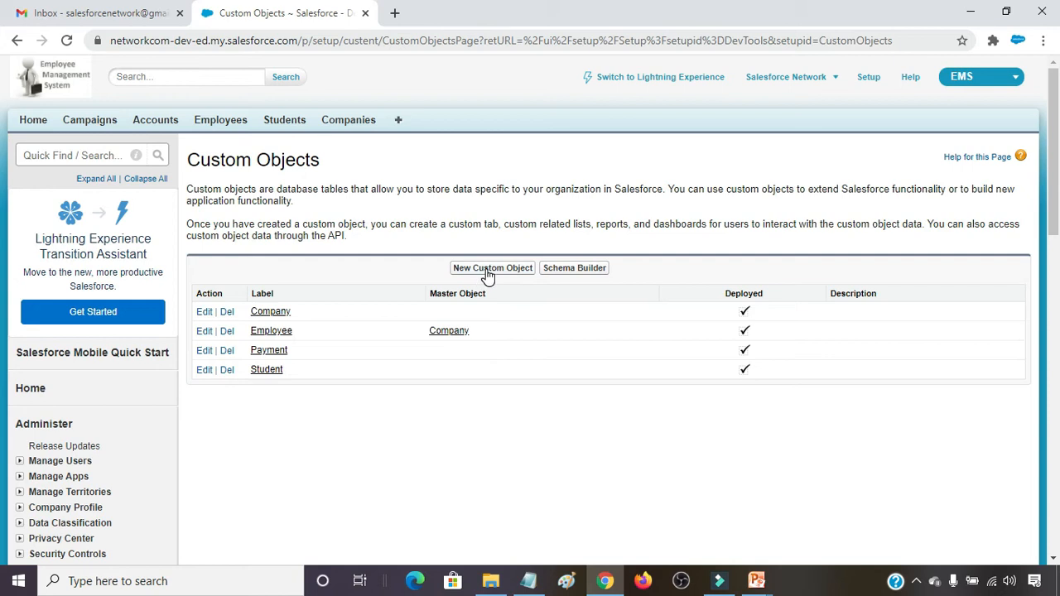
click(485, 271)
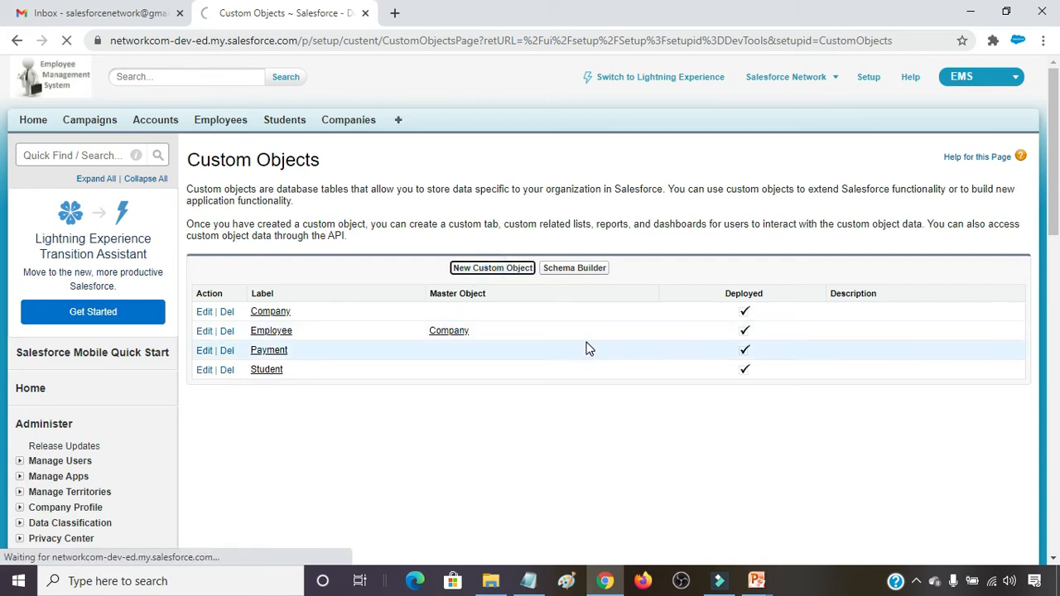
click(361, 303)
click(384, 304)
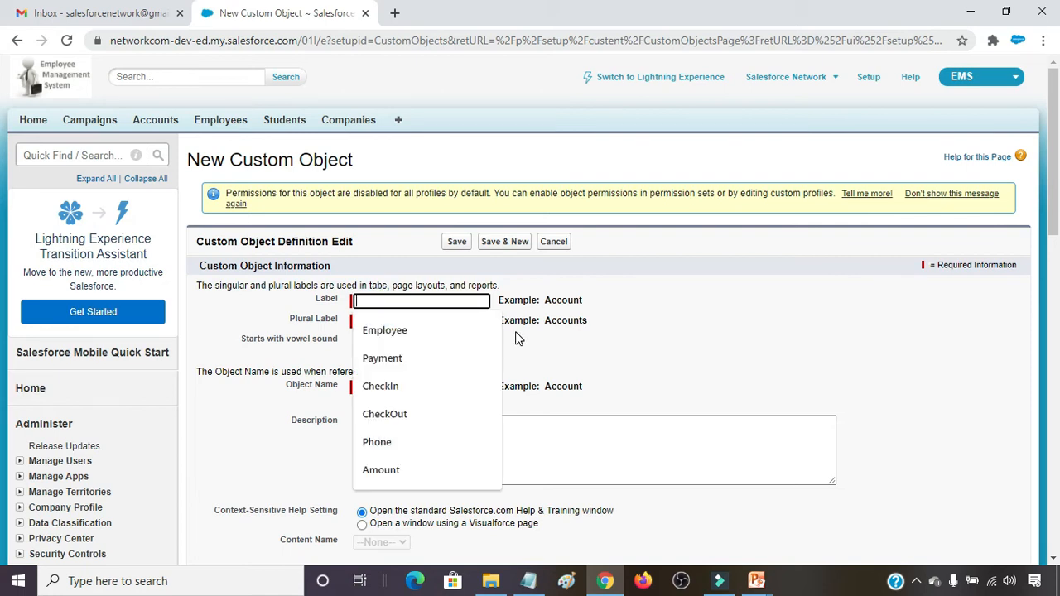
text(Venue)
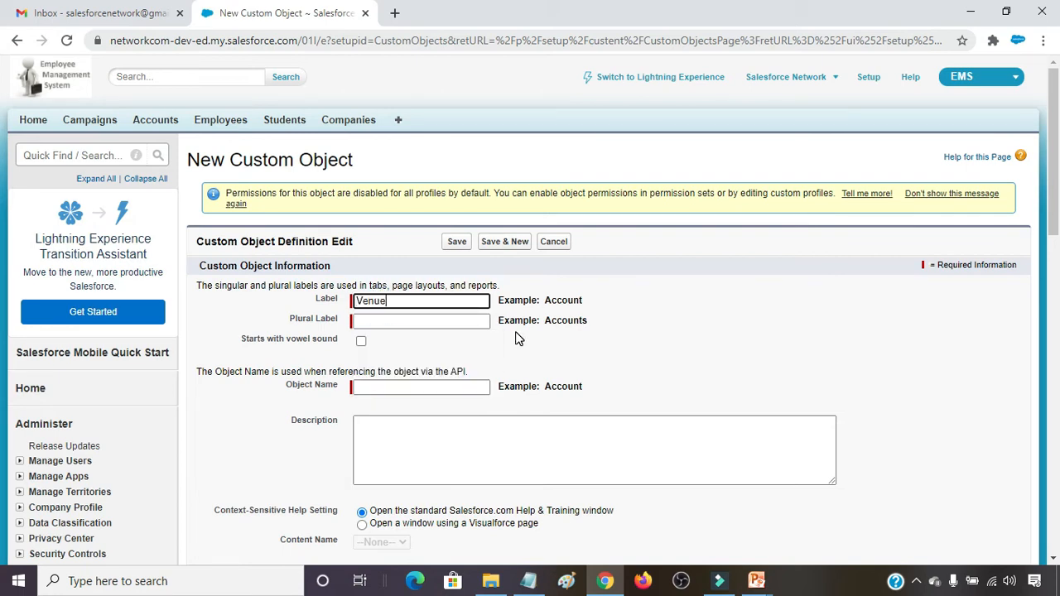
key(Tab)
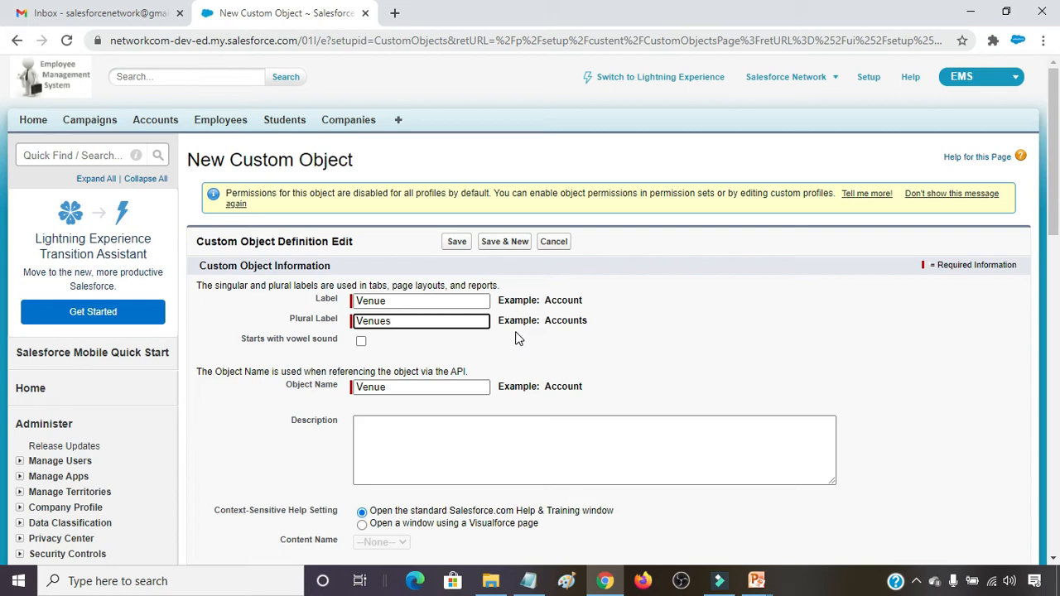
key(Tab)
- Enable Allow Reports, Allow Activities, Track Field History and Allow Search for the Venue object, and save it
scroll(431, 411, down, 2)
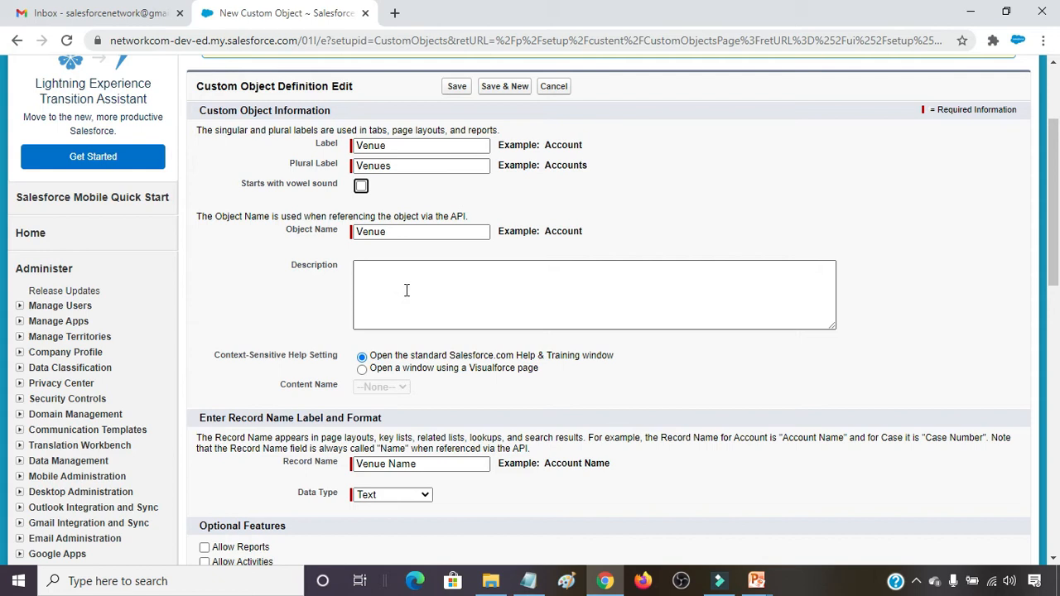
scroll(459, 343, down, 1)
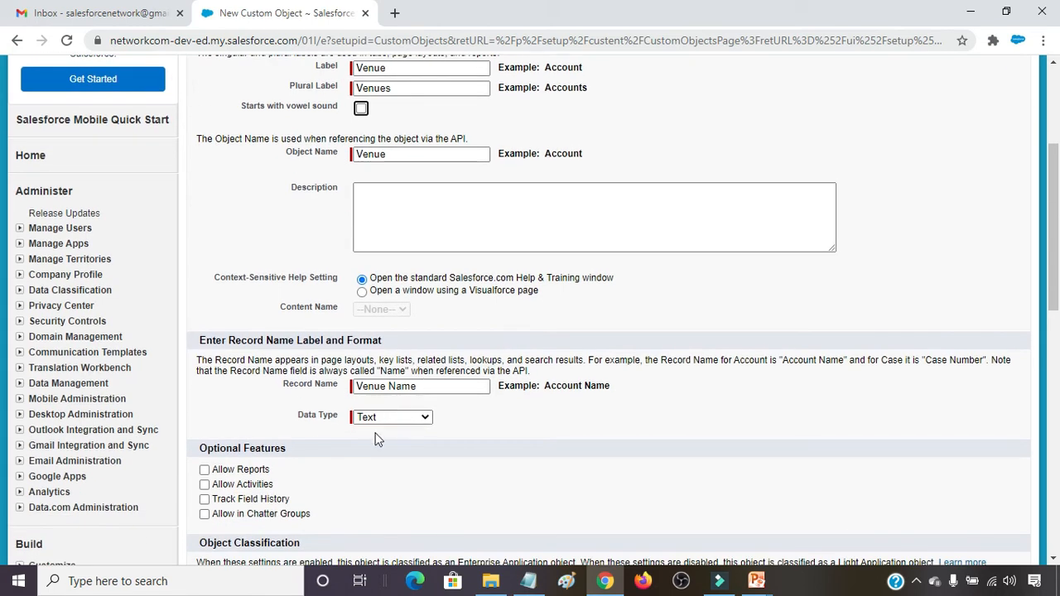
scroll(413, 428, down, 2)
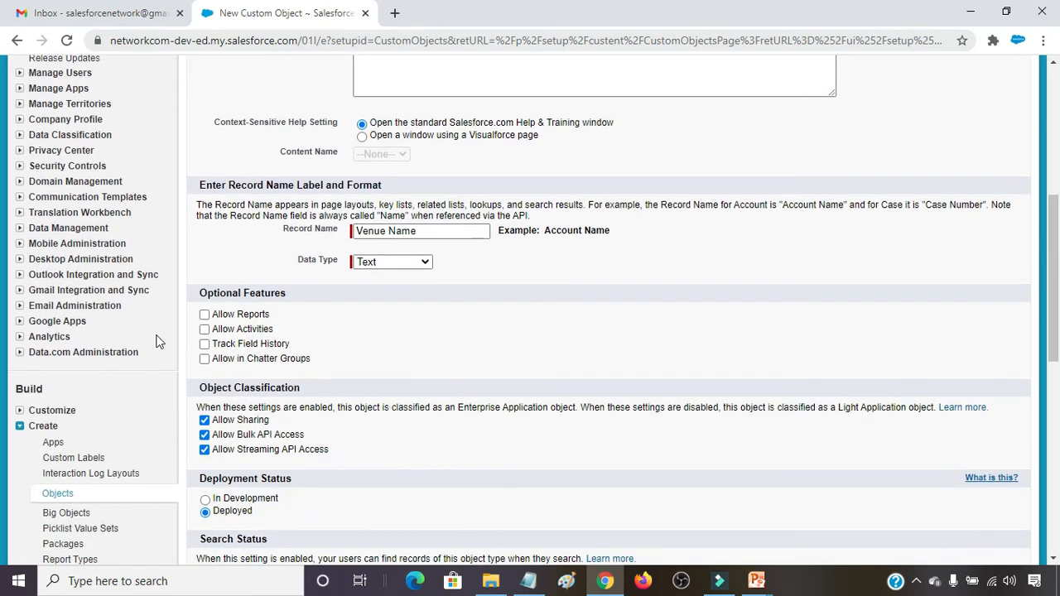
click(229, 318)
click(240, 330)
click(236, 344)
scroll(365, 377, down, 3)
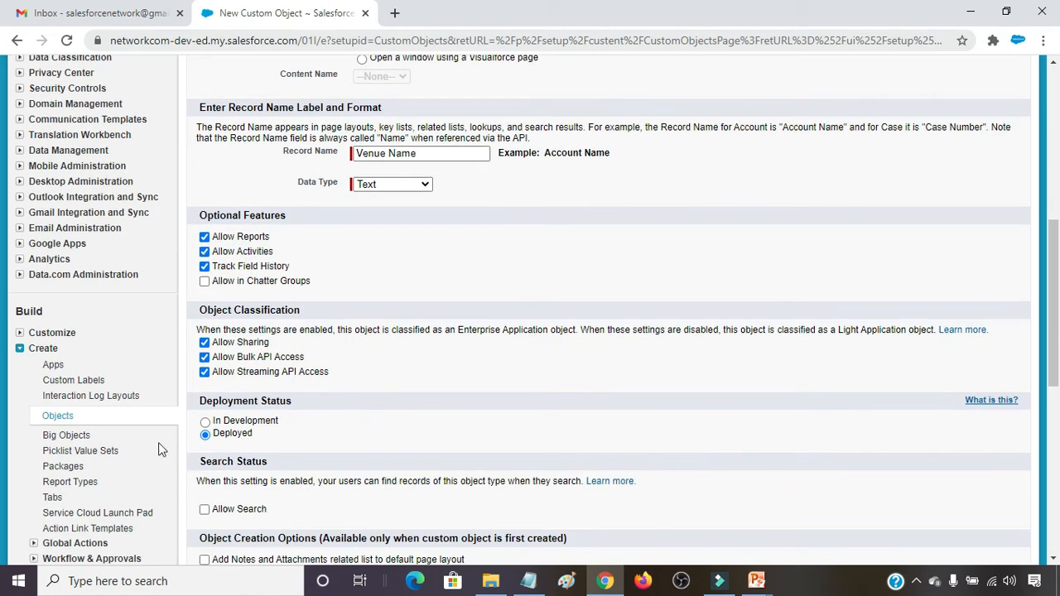
click(204, 354)
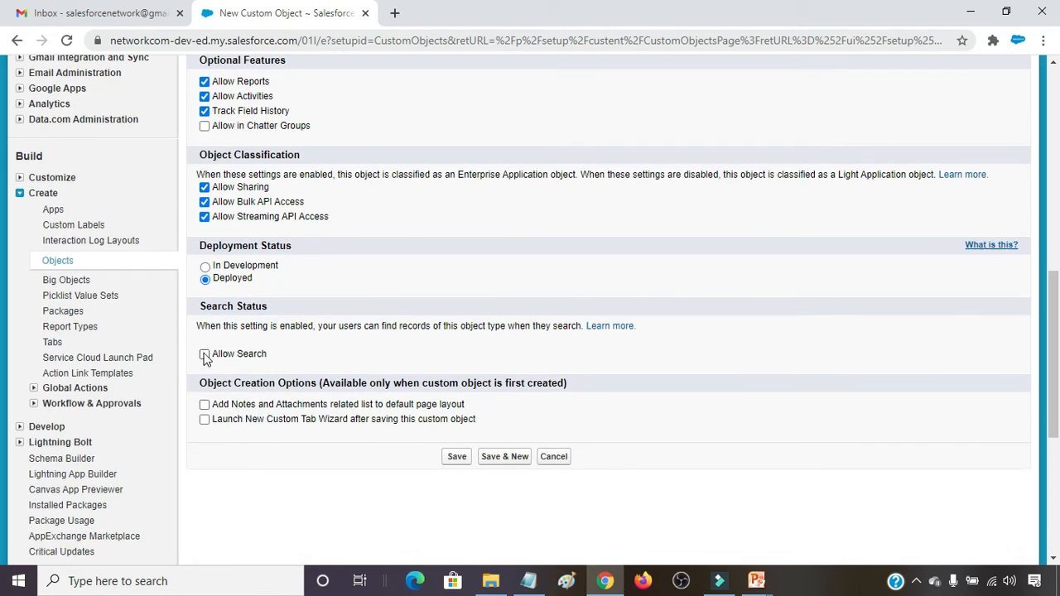
click(461, 457)
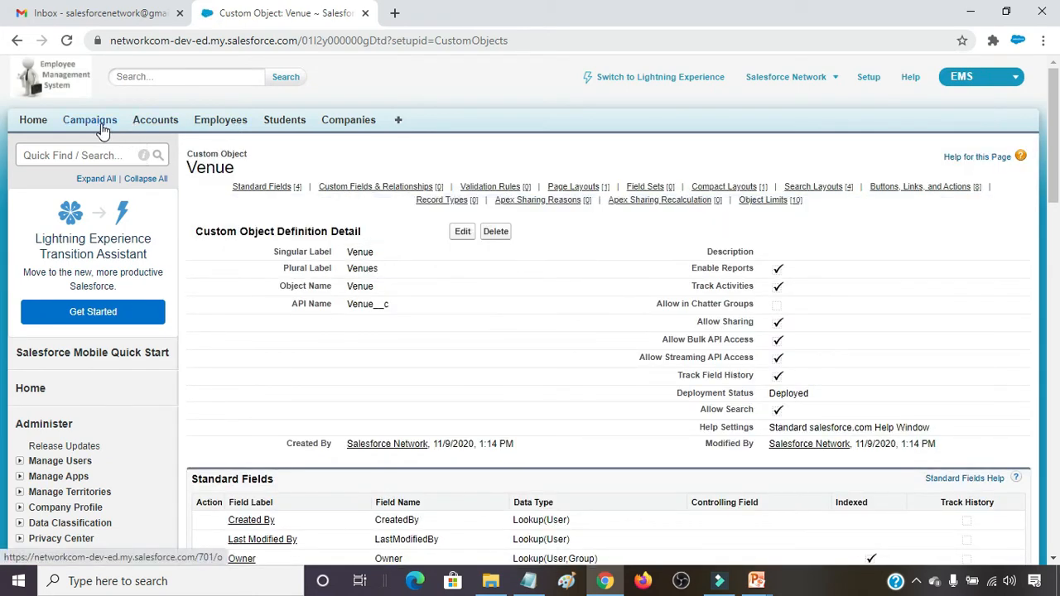
- Start a new custom object tab for the Venue object with the Bridge tab style and proceed to the profile settings
scroll(253, 385, down, 2)
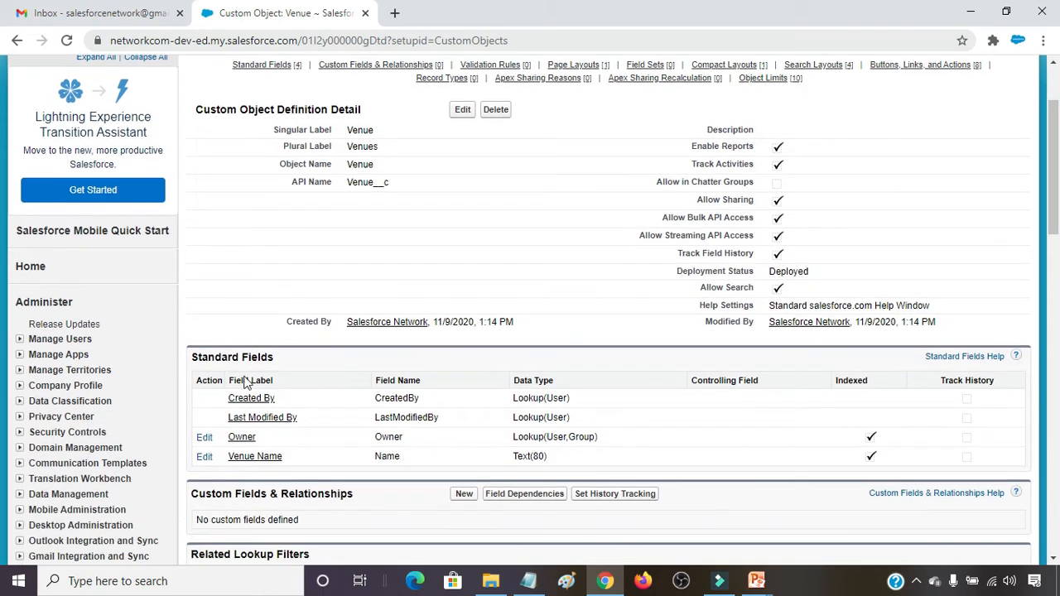
scroll(242, 381, down, 4)
scroll(64, 433, down, 1)
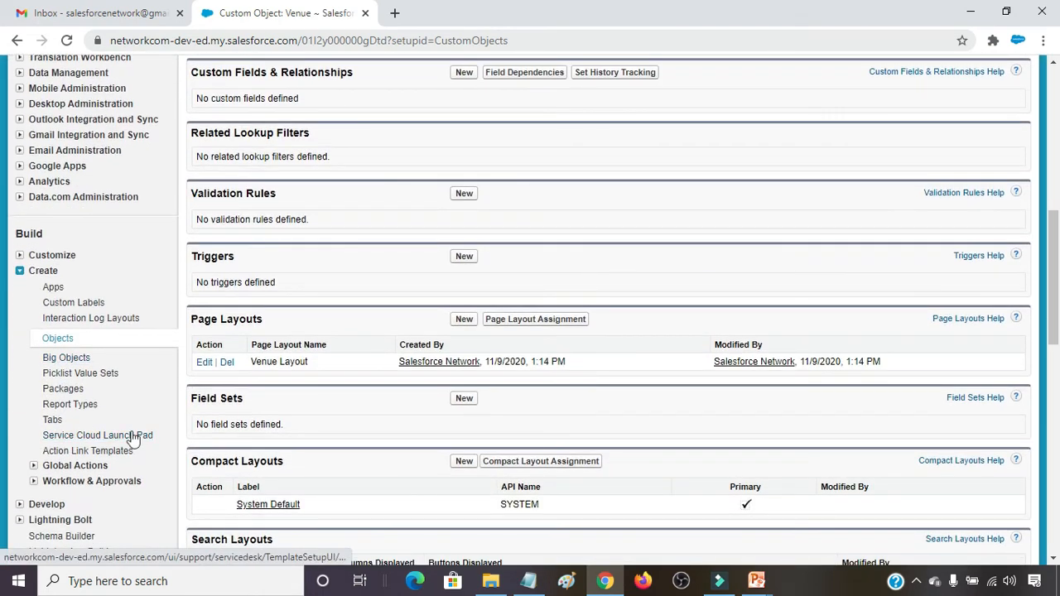
click(66, 427)
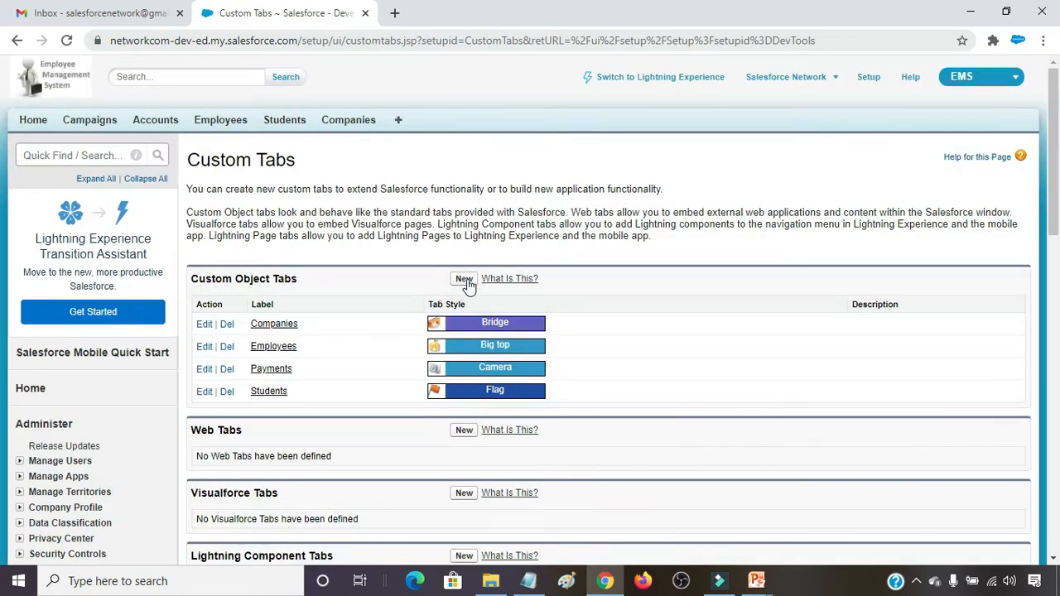
click(468, 284)
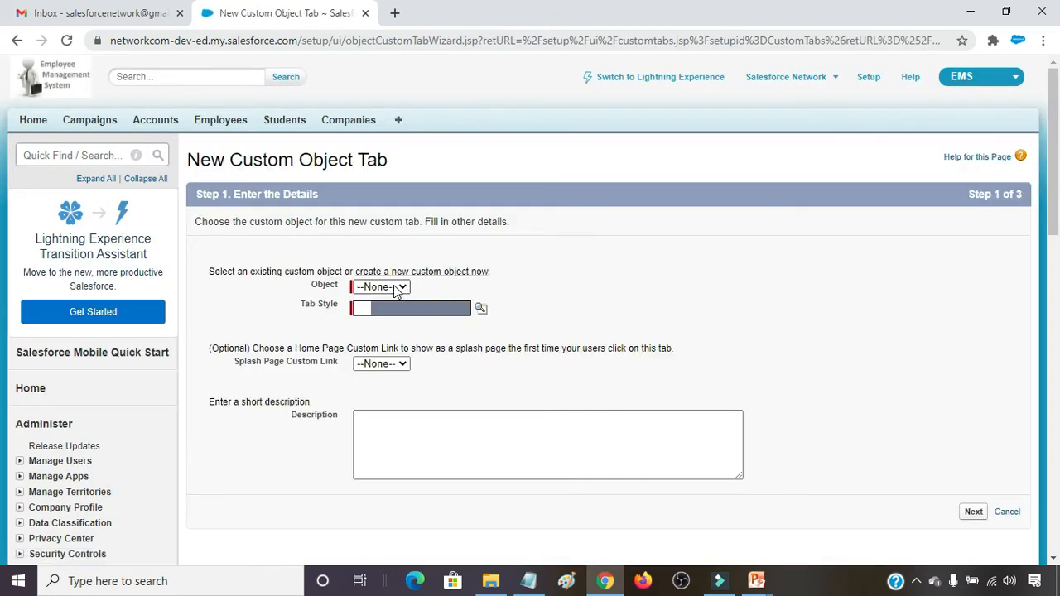
click(396, 290)
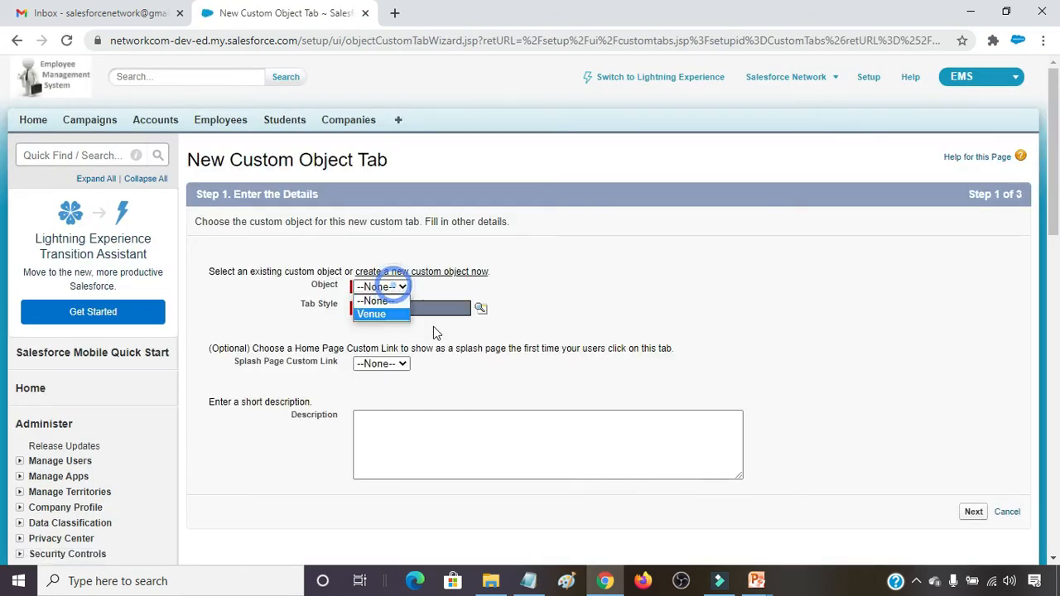
click(384, 316)
click(479, 310)
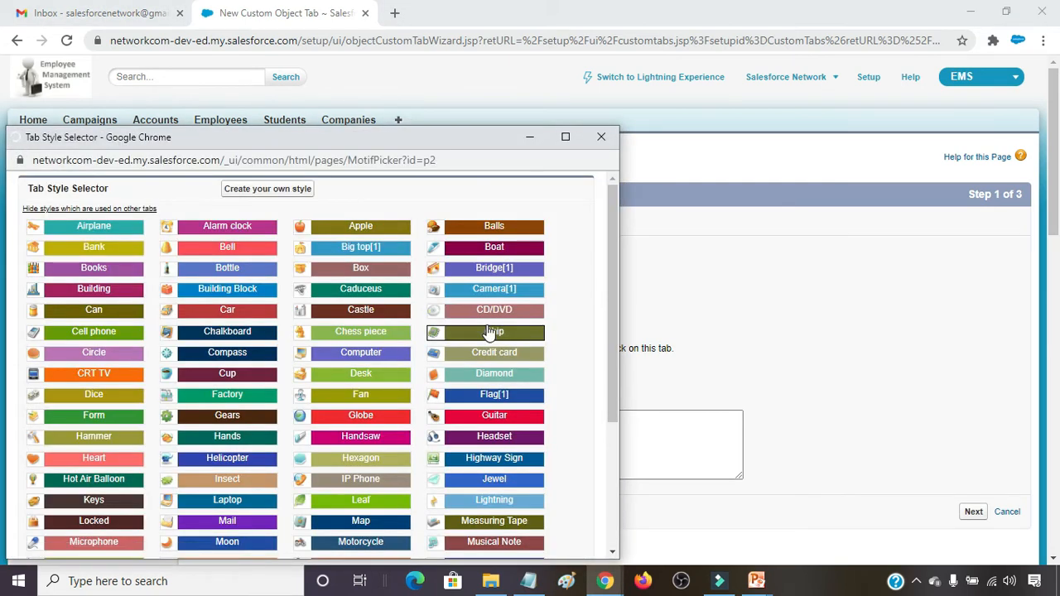
click(494, 267)
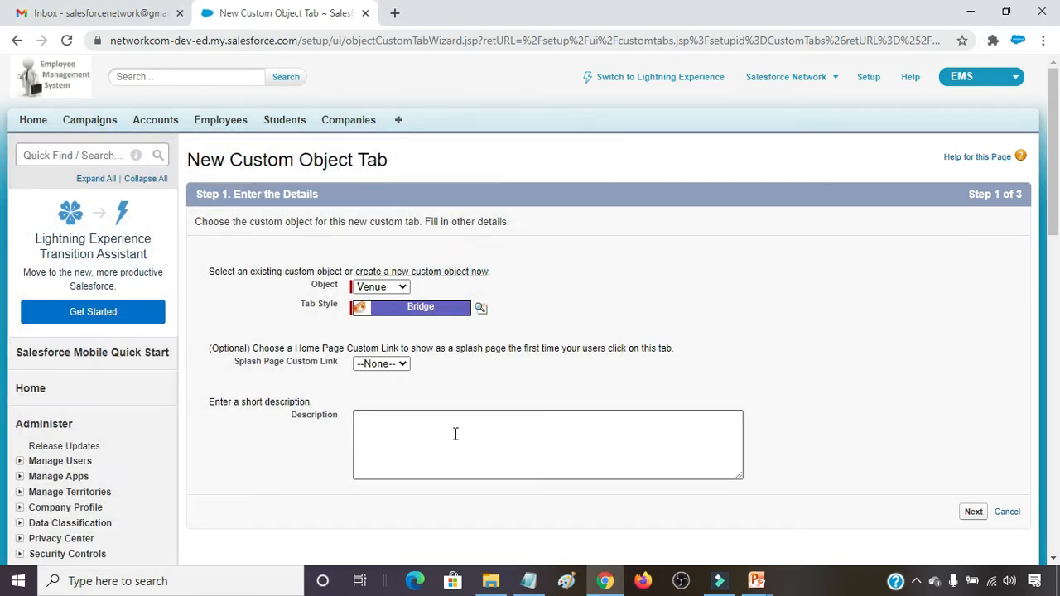
click(971, 511)
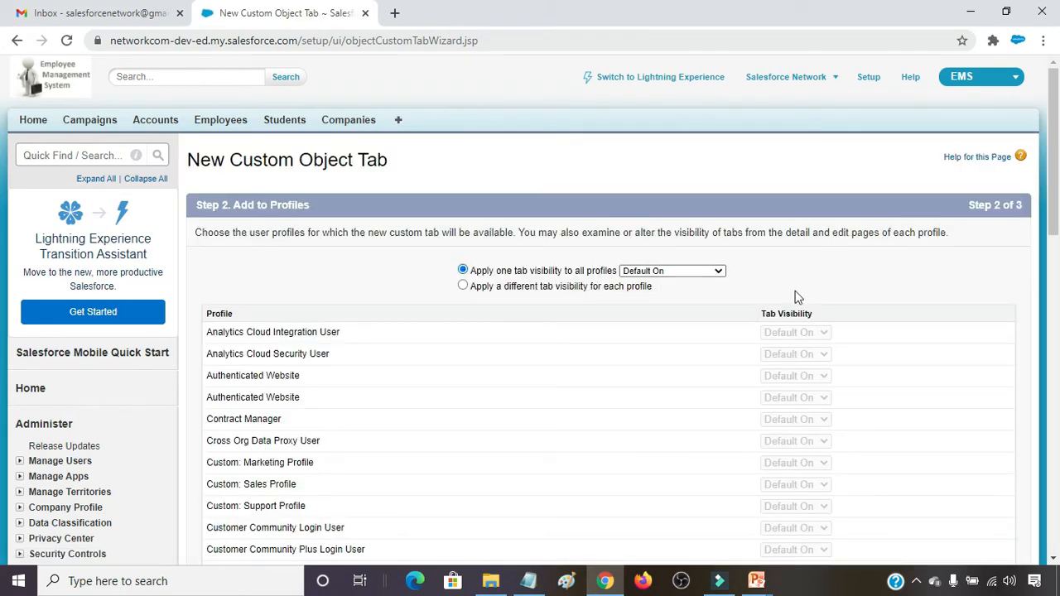
- Keep the tab's visibility Default On for all profiles, include it only in the EMS custom app, and save it
scroll(952, 287, down, 8)
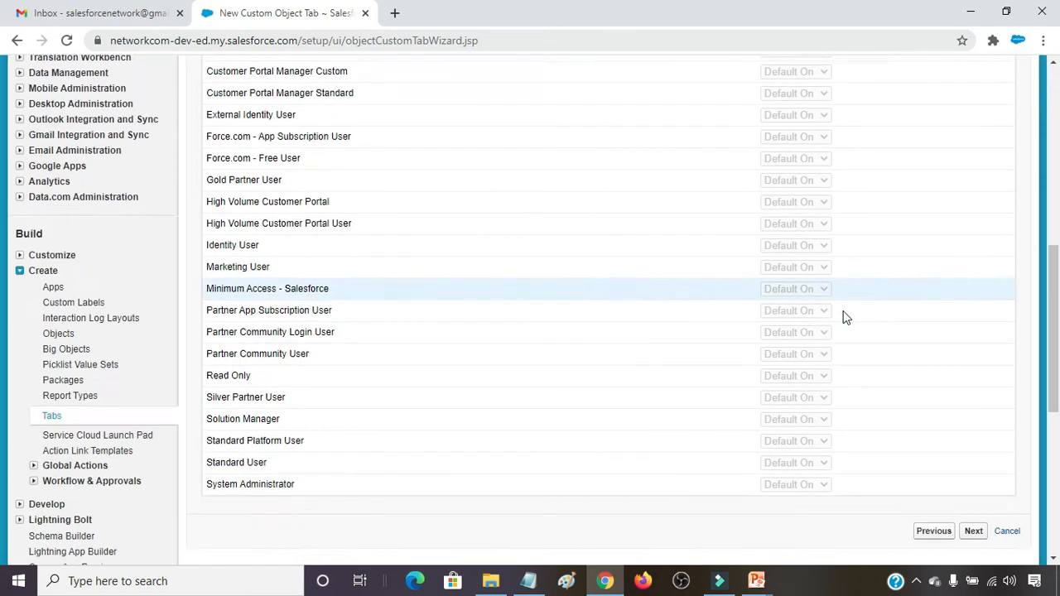
click(971, 376)
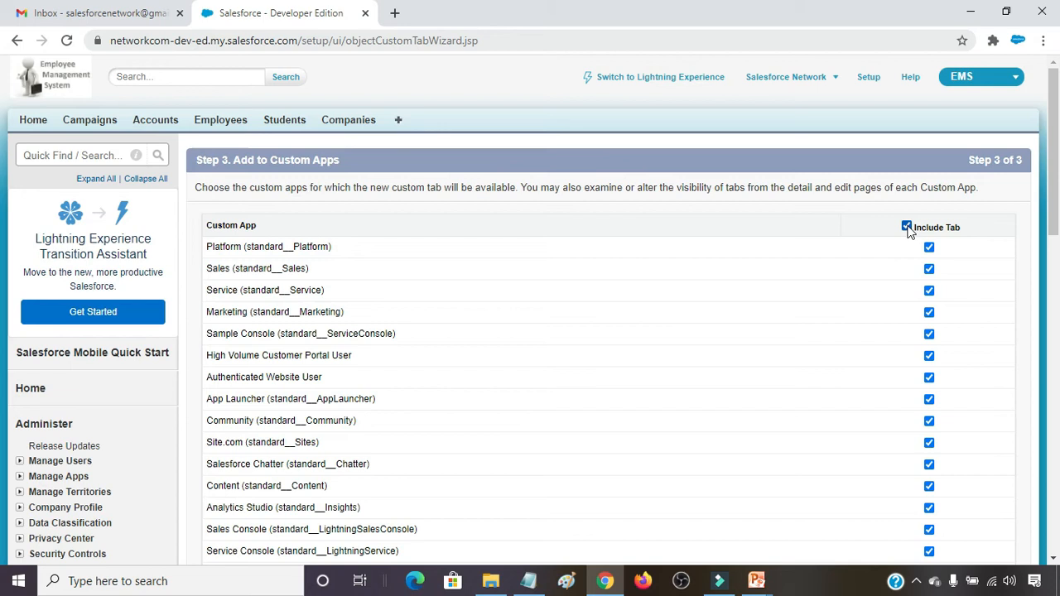
click(907, 225)
scroll(733, 328, down, 4)
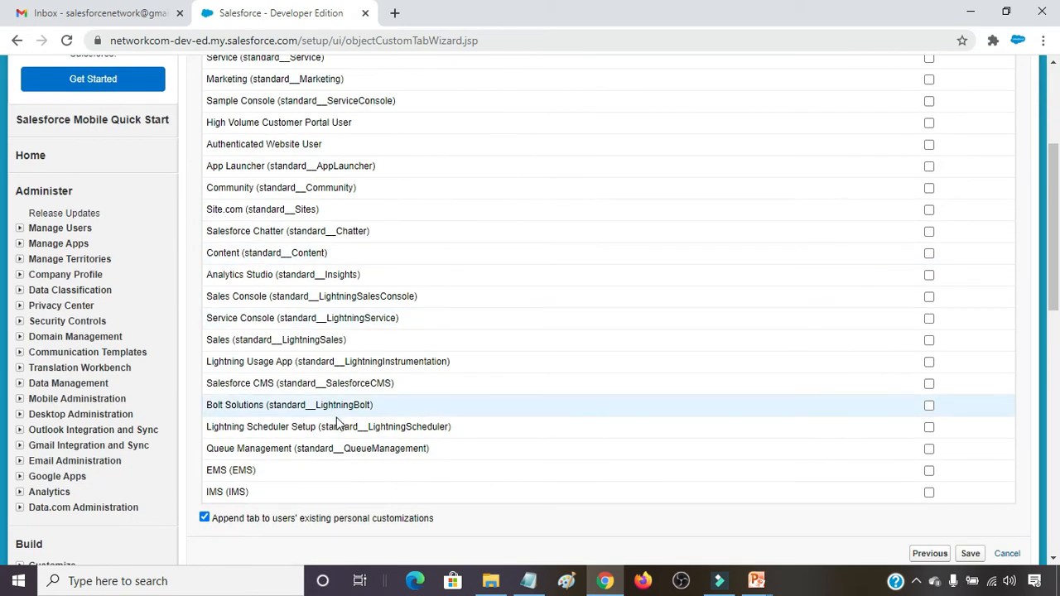
click(929, 393)
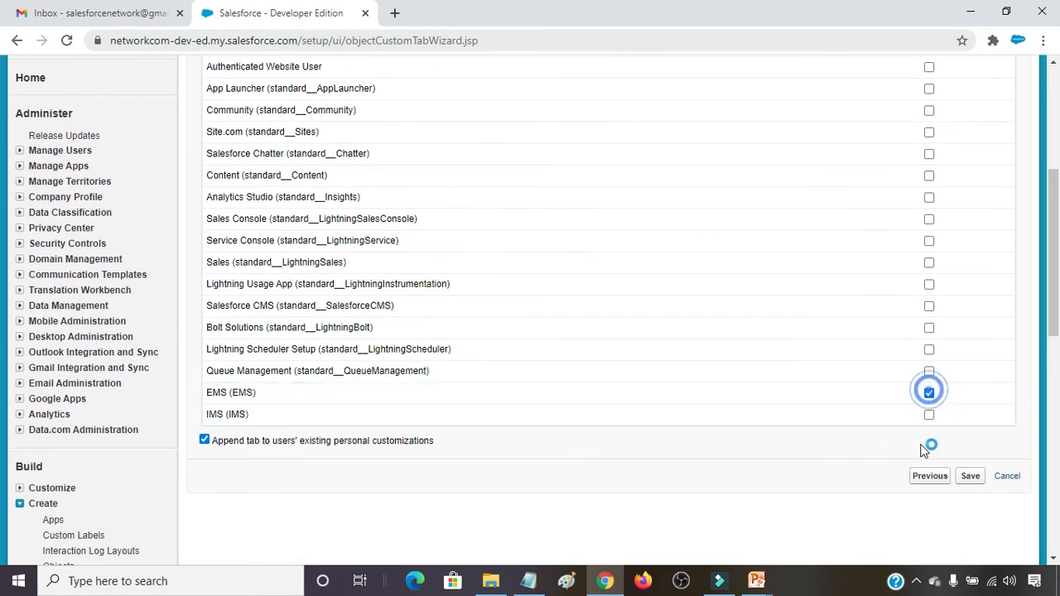
click(970, 476)
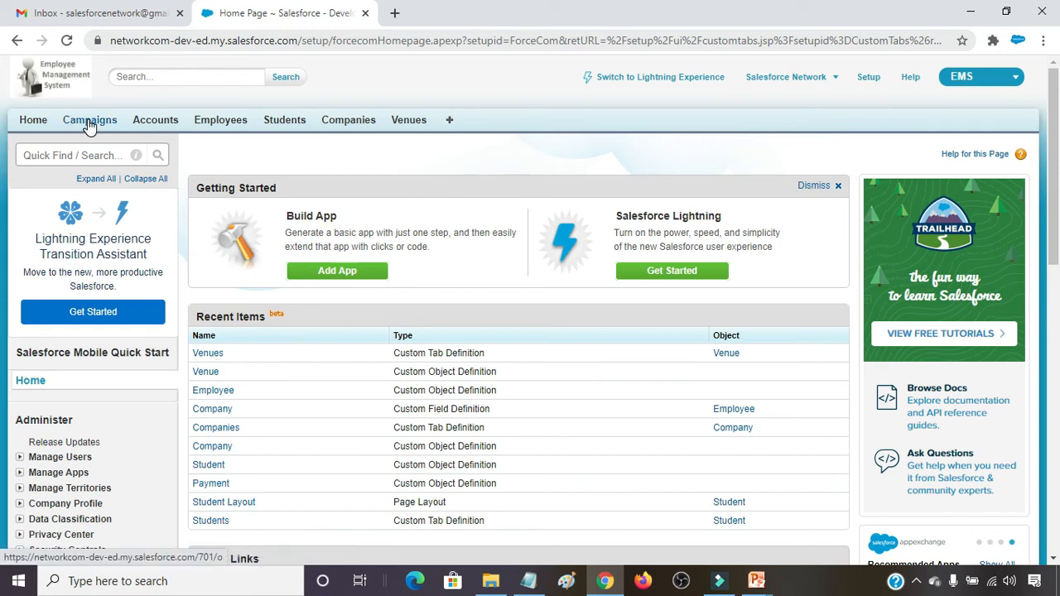
- Open the list of fields for the standard Campaigns object in Setup
click(868, 79)
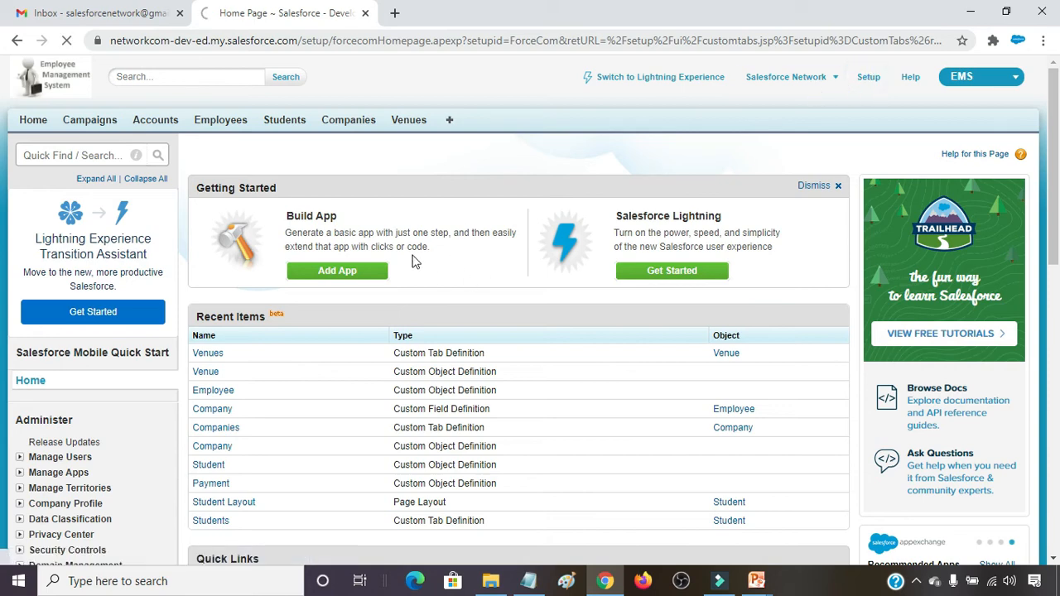
scroll(152, 323, down, 3)
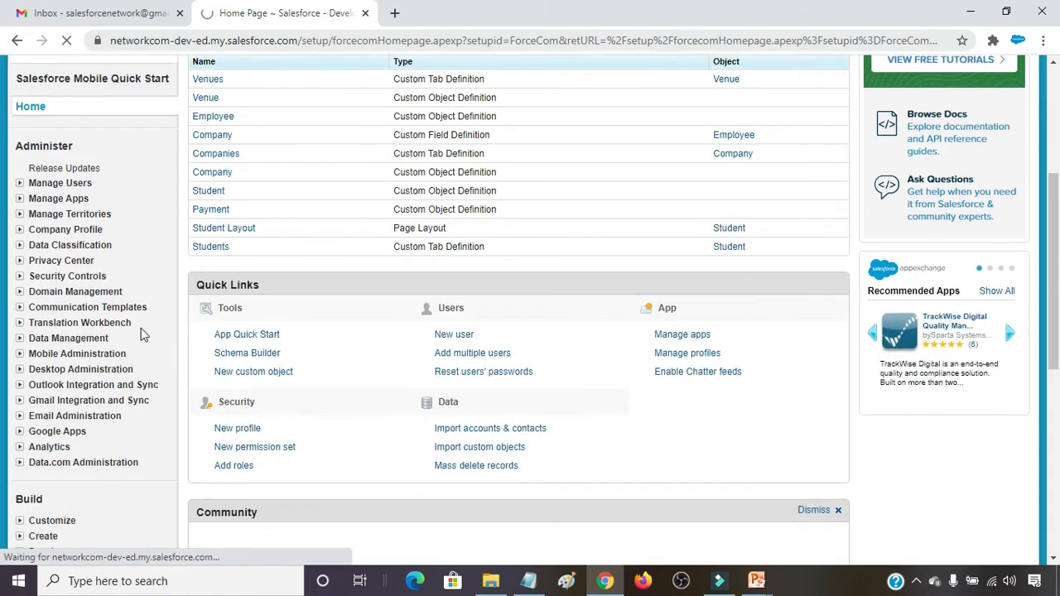
scroll(128, 344, down, 2)
scroll(128, 344, down, 5)
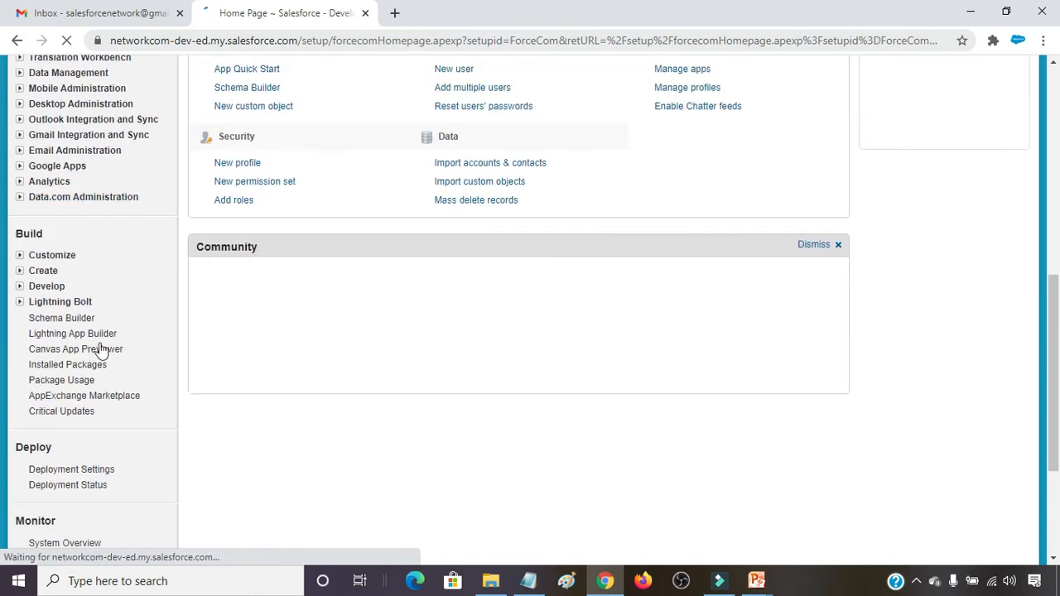
click(19, 251)
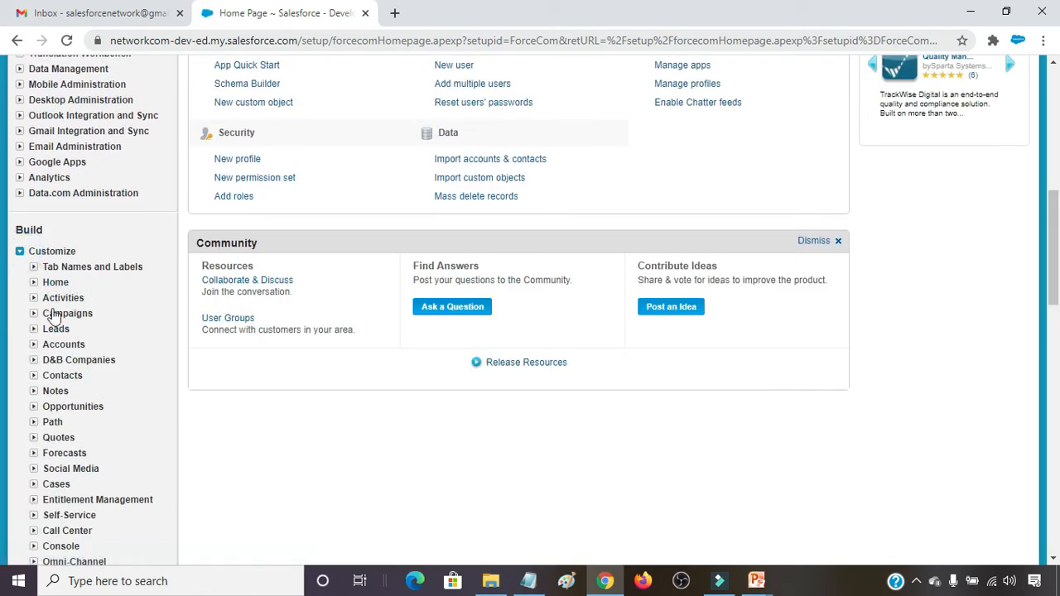
click(34, 314)
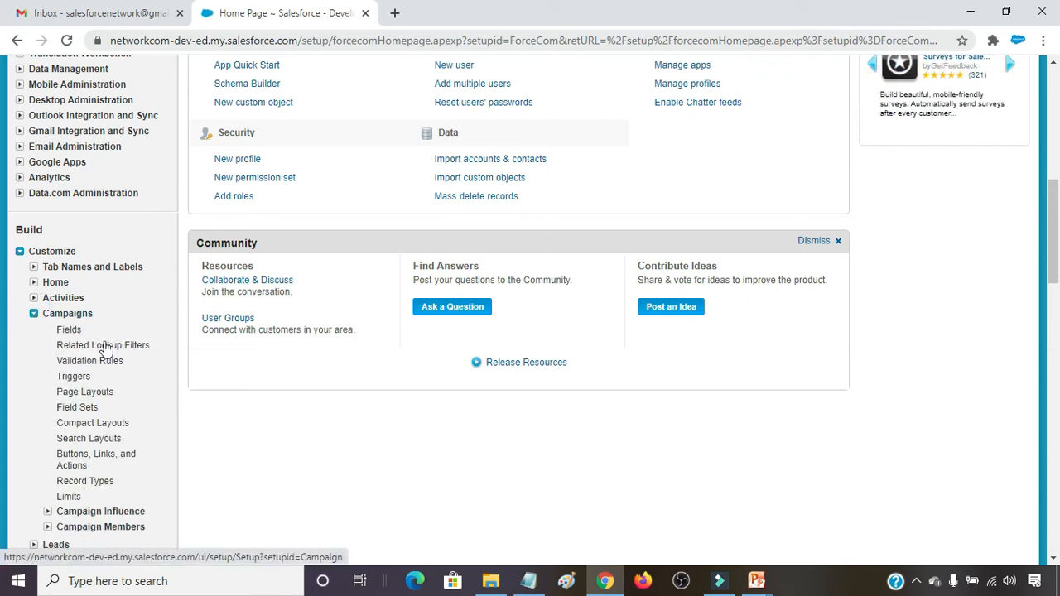
click(69, 331)
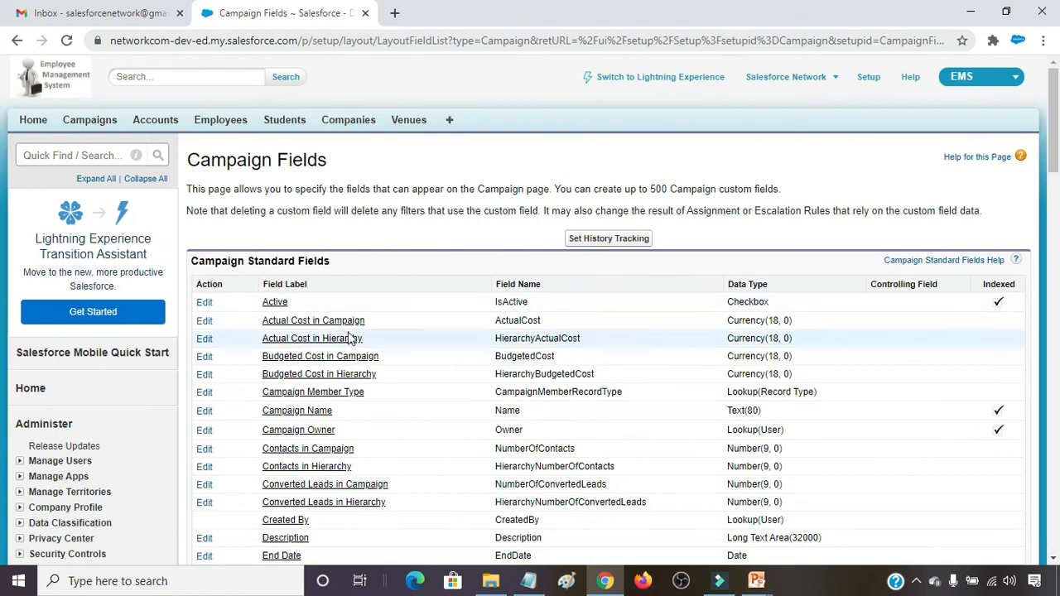
- Start a new Campaign custom field with the Lookup Relationship data type, related to the Venue object
scroll(539, 300, down, 9)
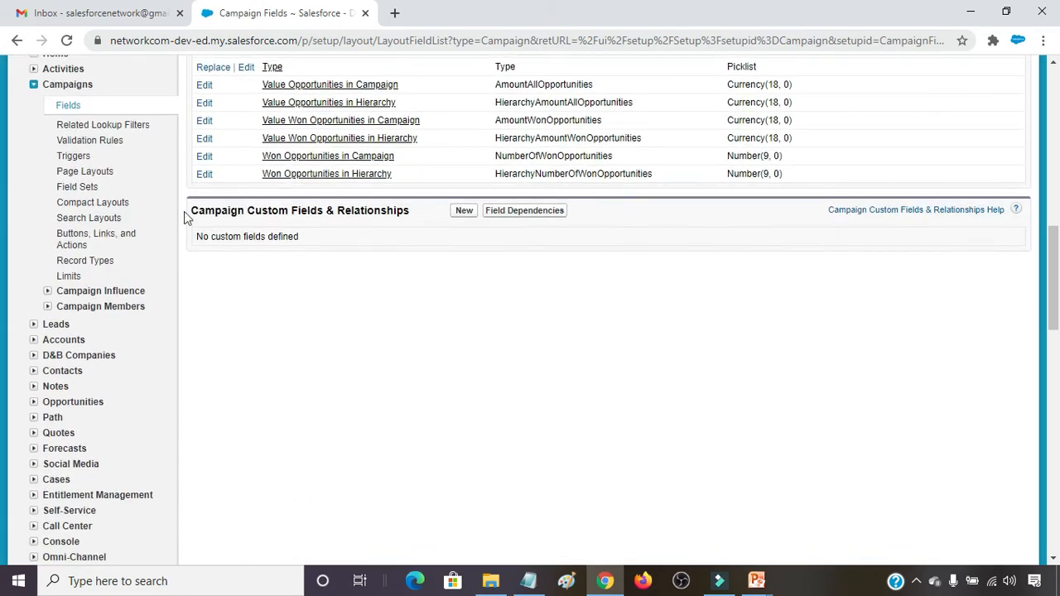
click(465, 213)
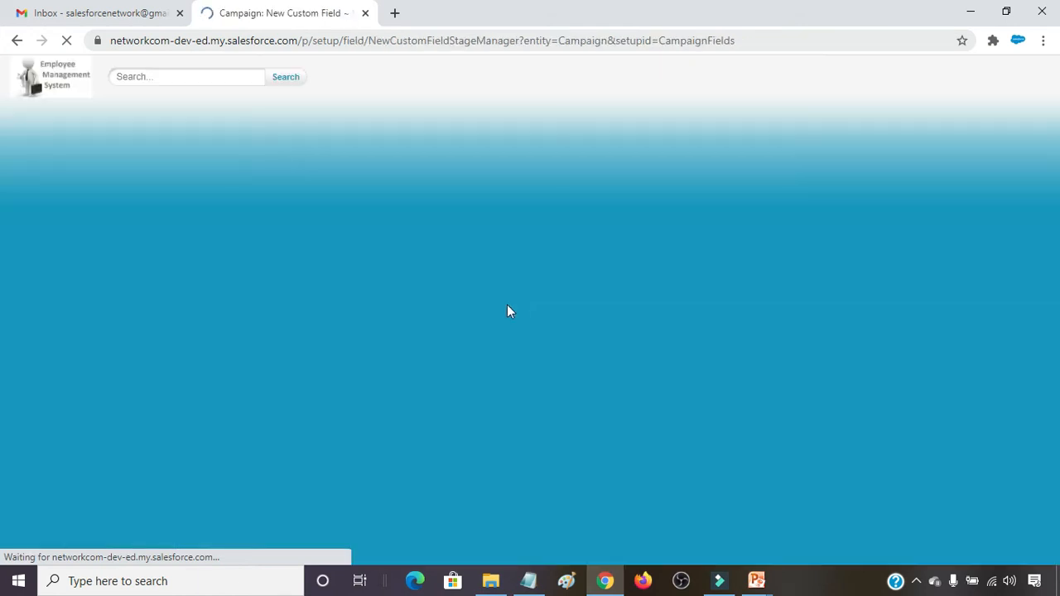
scroll(273, 273, down, 3)
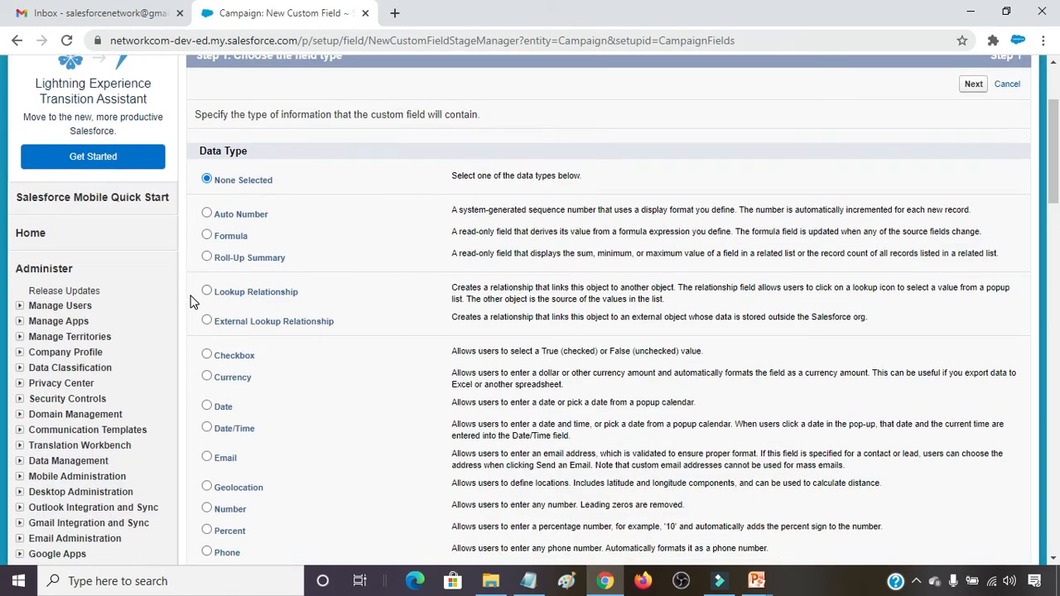
click(207, 293)
click(971, 84)
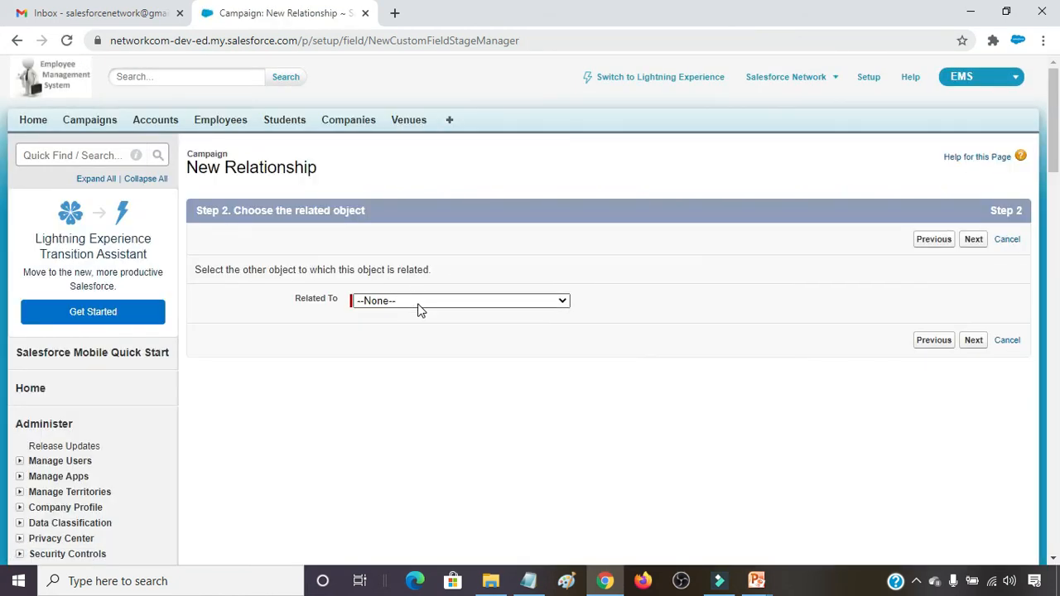
click(418, 302)
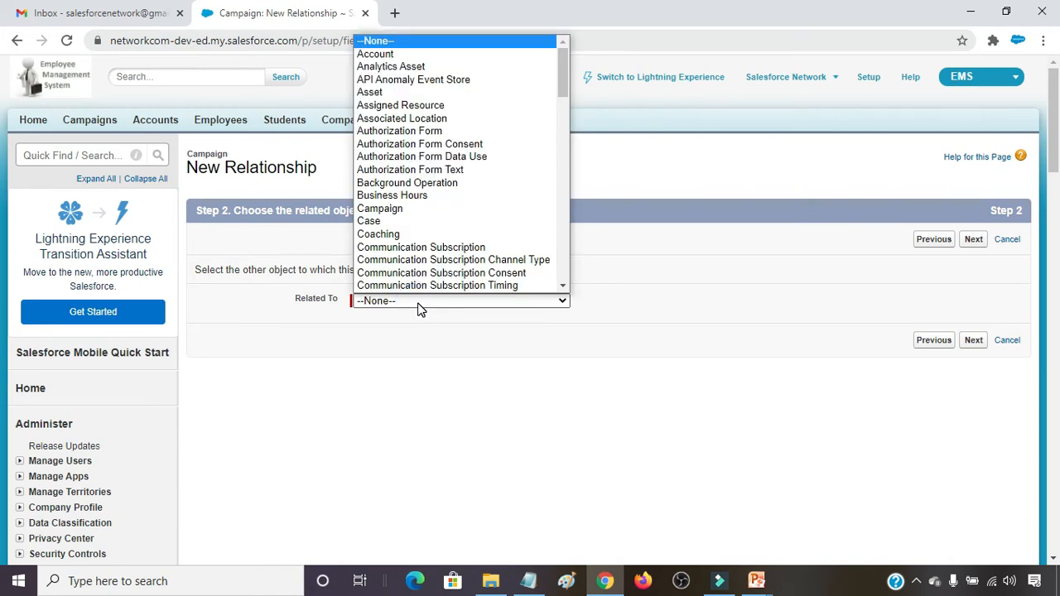
key(v)
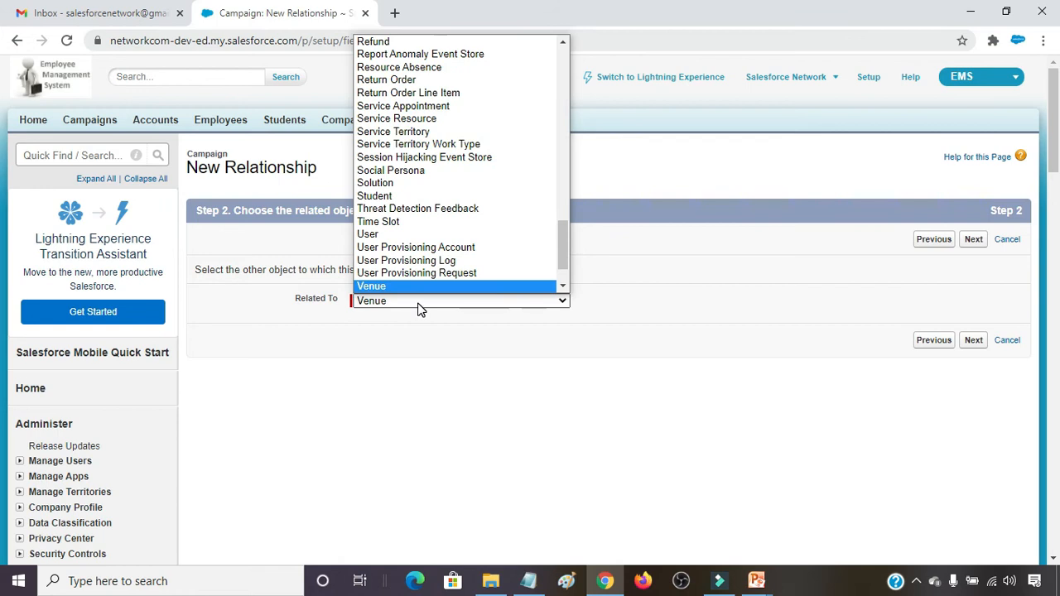
key(Return)
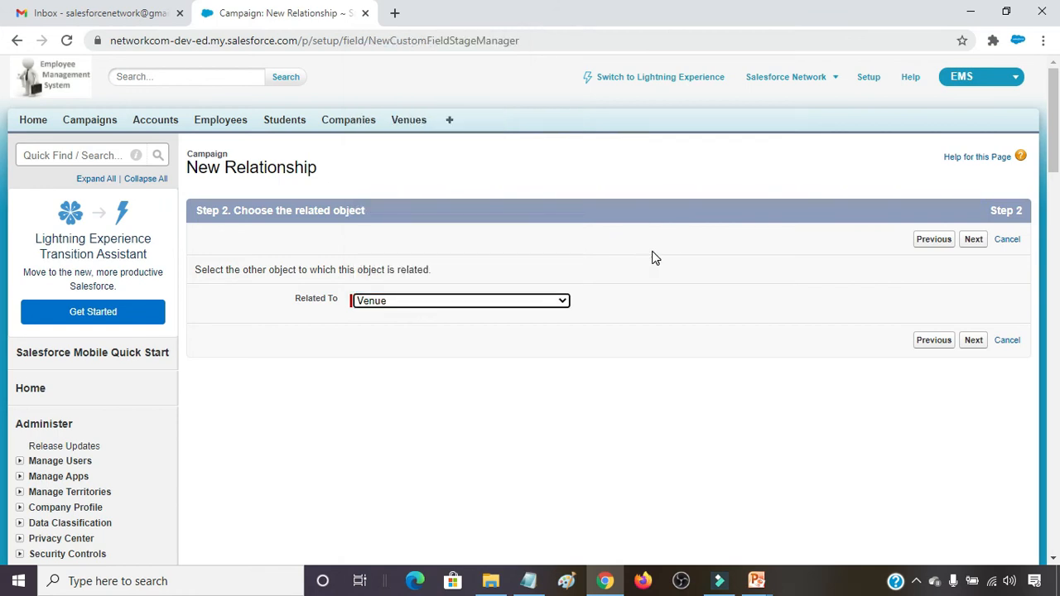
click(973, 341)
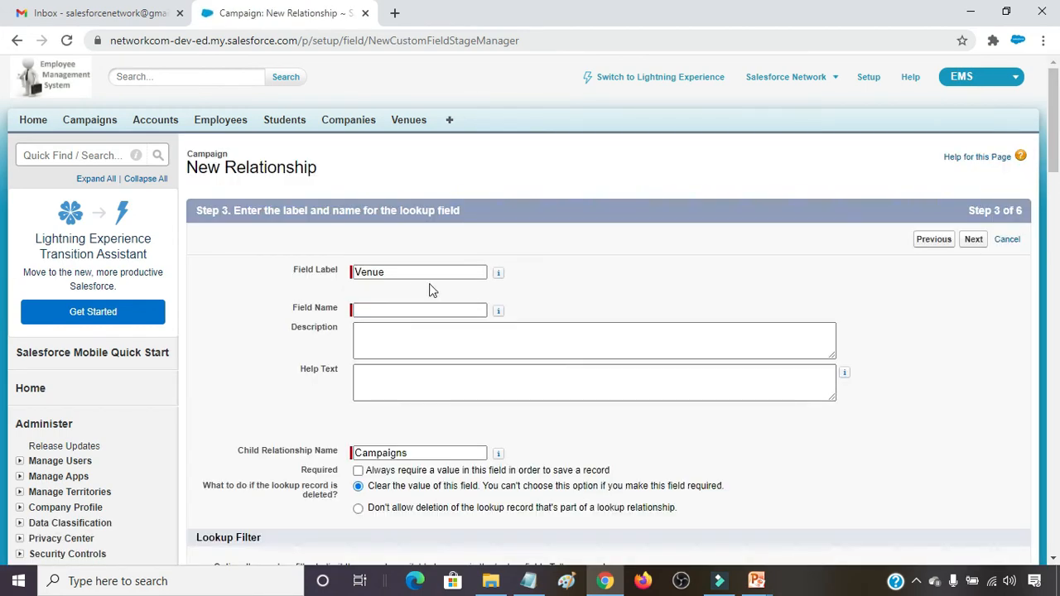
- Give the lookup field the label and name Venue, keep the default security, page layout and related list settings, and save it
click(424, 273)
click(454, 310)
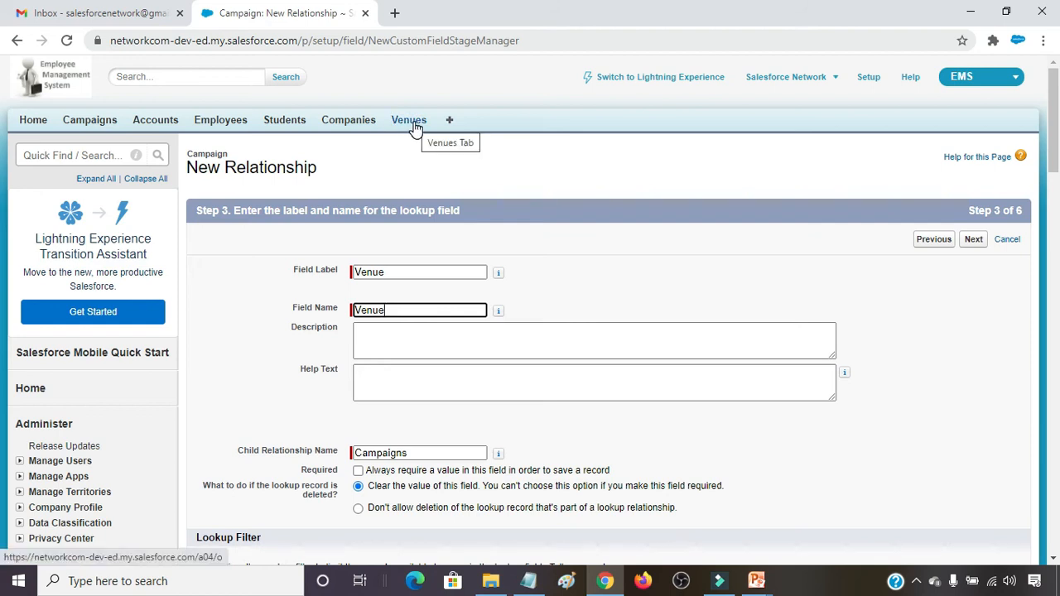
click(970, 242)
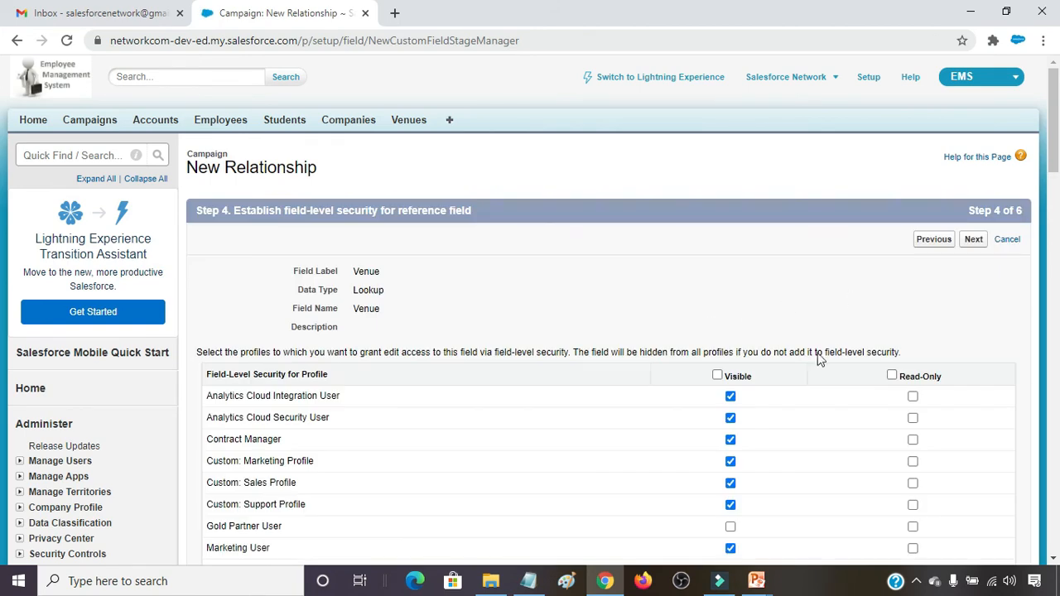
click(977, 240)
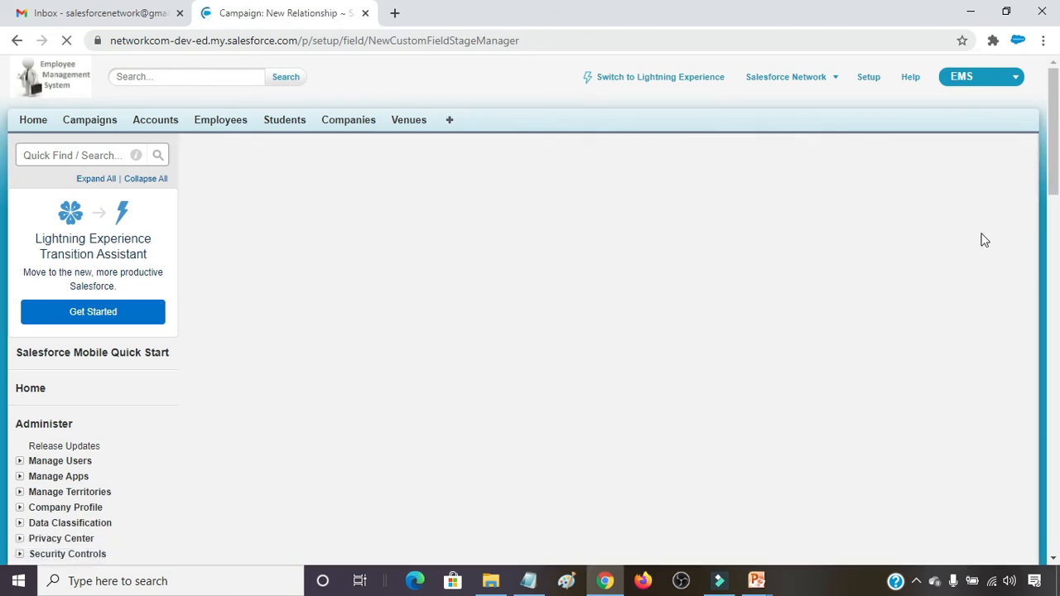
click(975, 241)
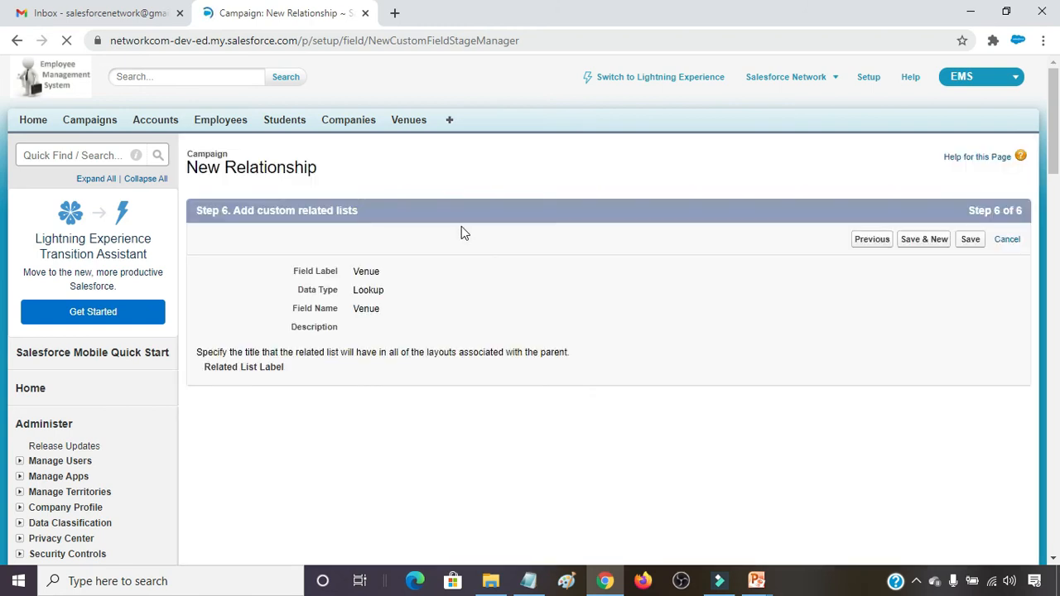
click(970, 239)
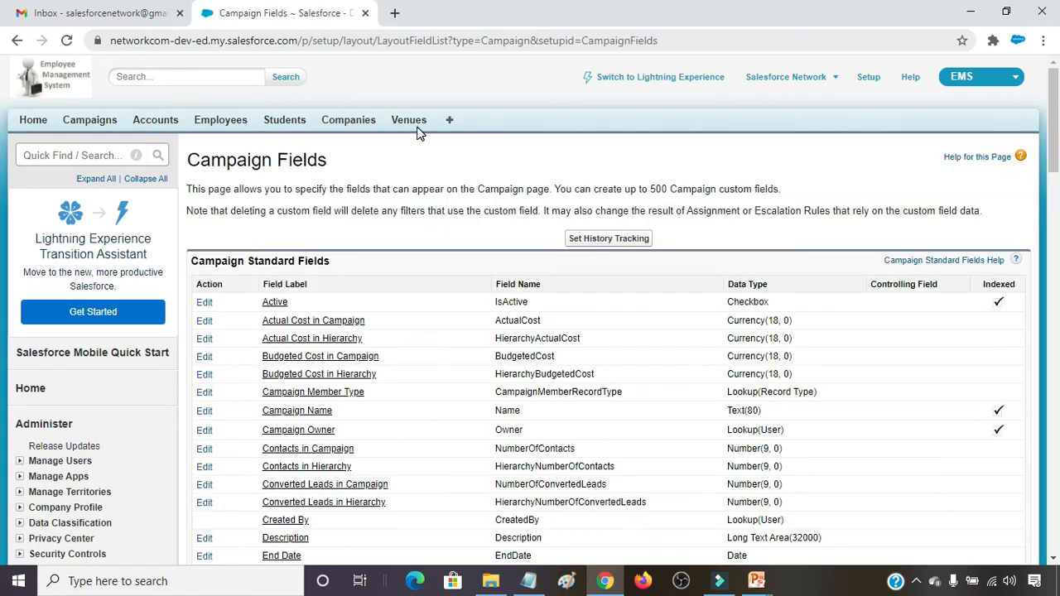
- Create and save two venue records named Mayur Vihar and Red Fort
click(408, 119)
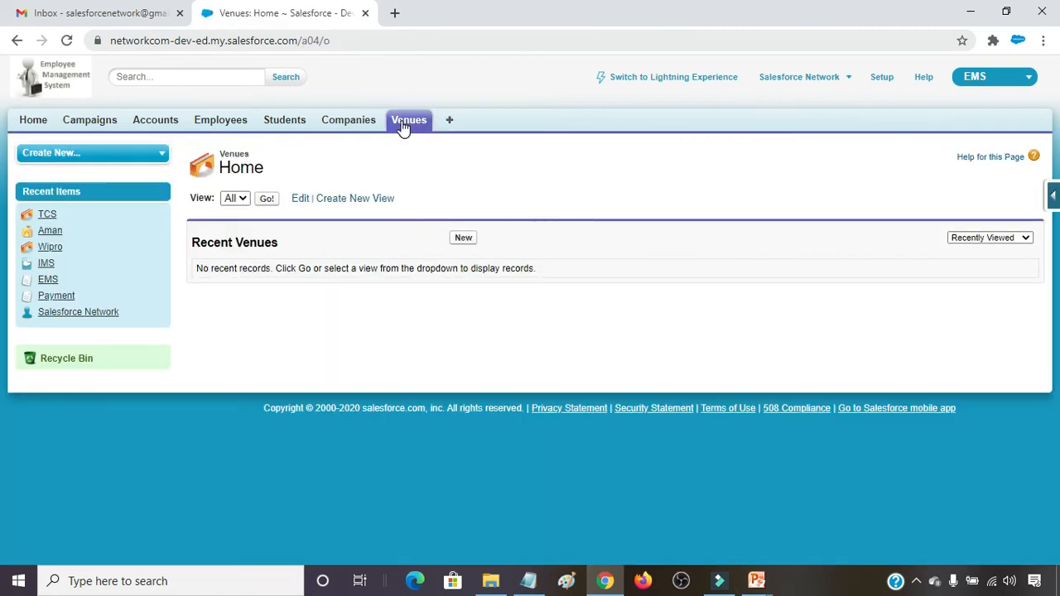
click(464, 238)
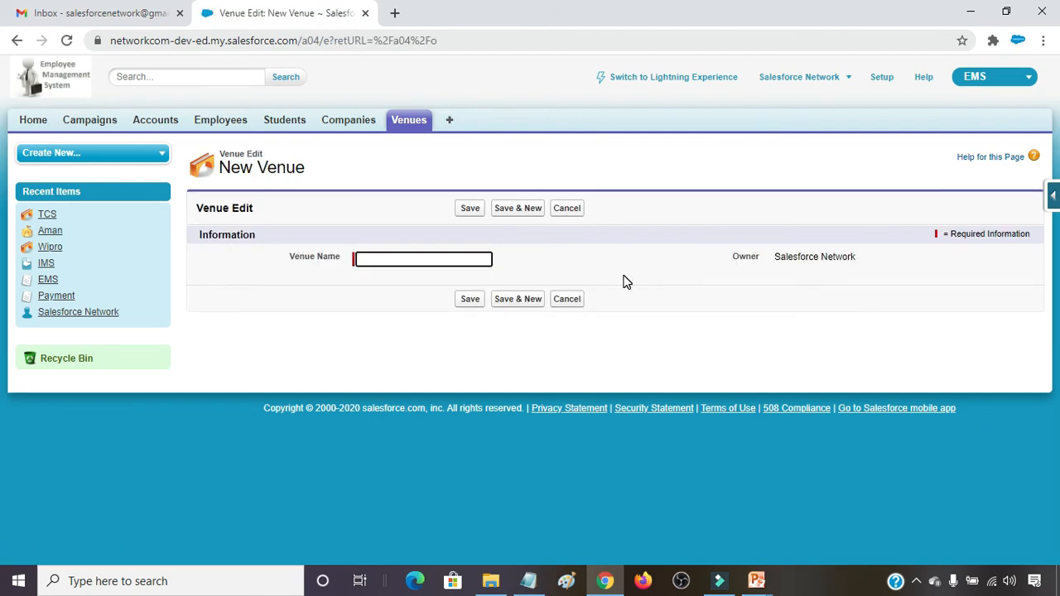
text(Mayur Vihar)
click(518, 208)
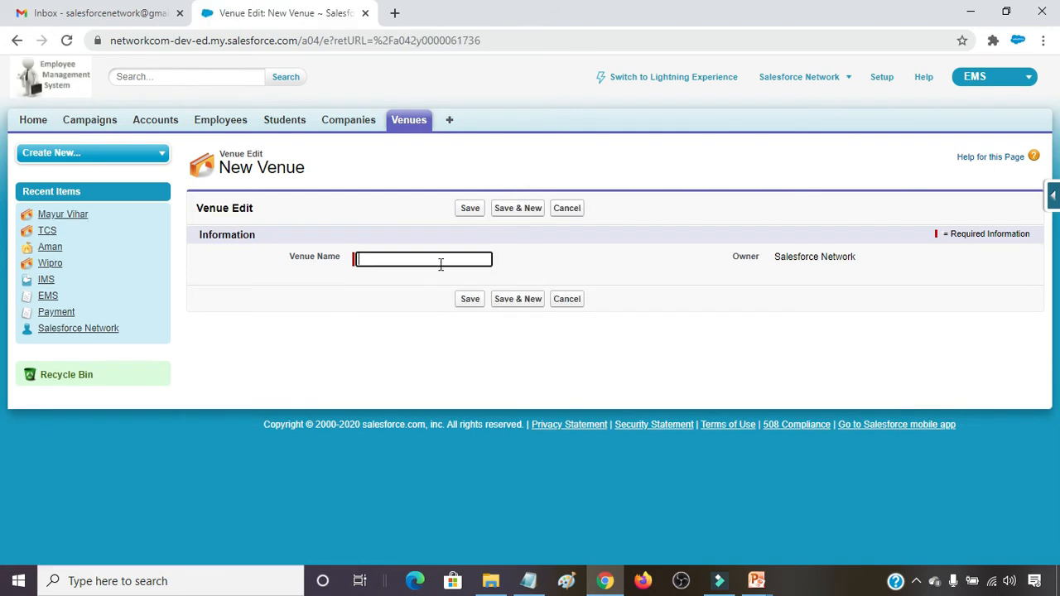
text(Red)
text(Fort)
key(Return)
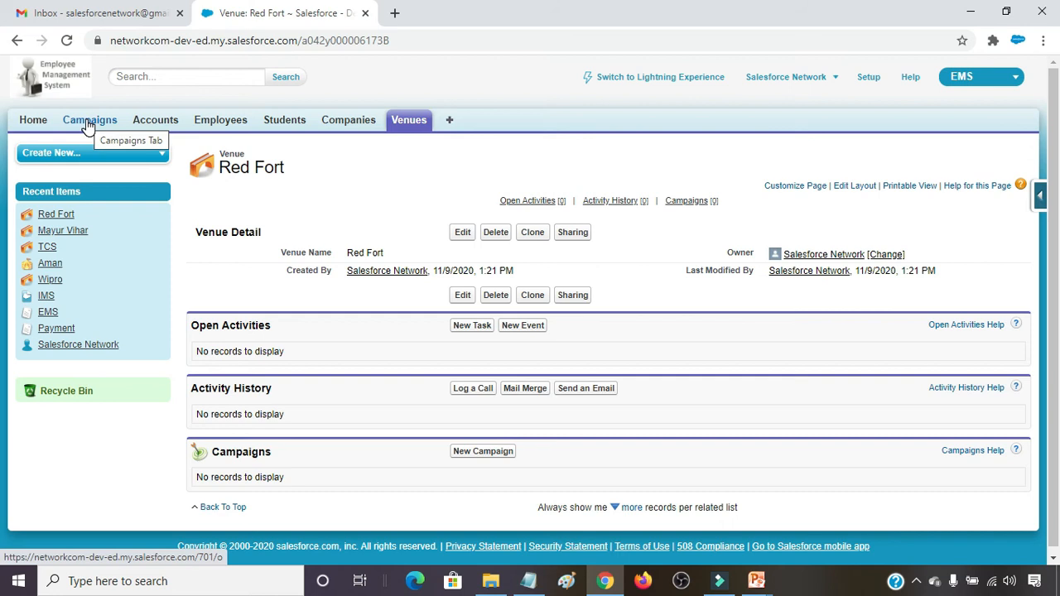
- Create a campaign named Saleforce Promotion, look up Mayur Vihar as its venue, and save it
click(87, 123)
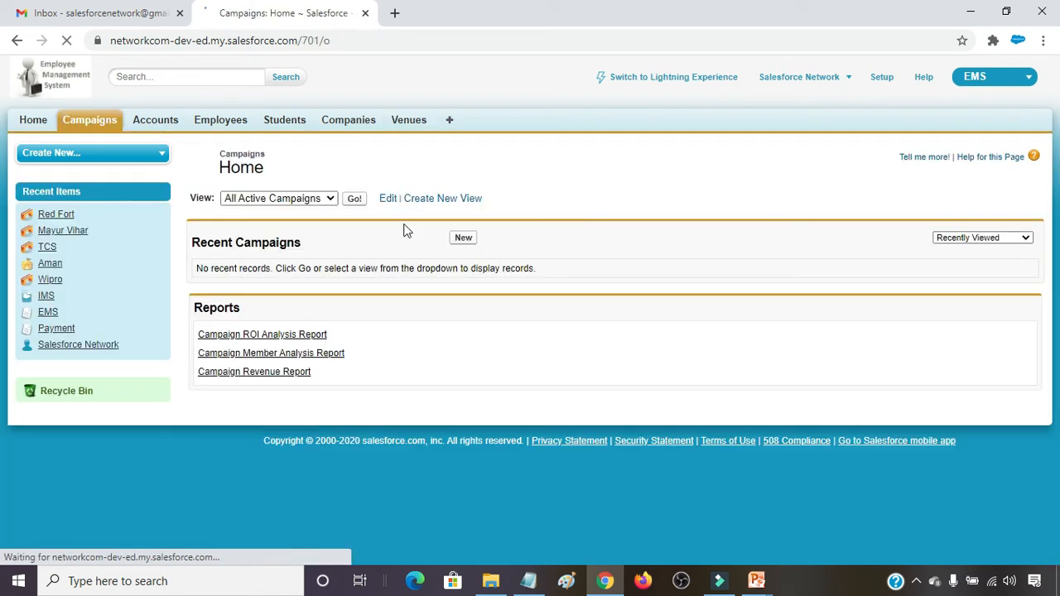
click(463, 238)
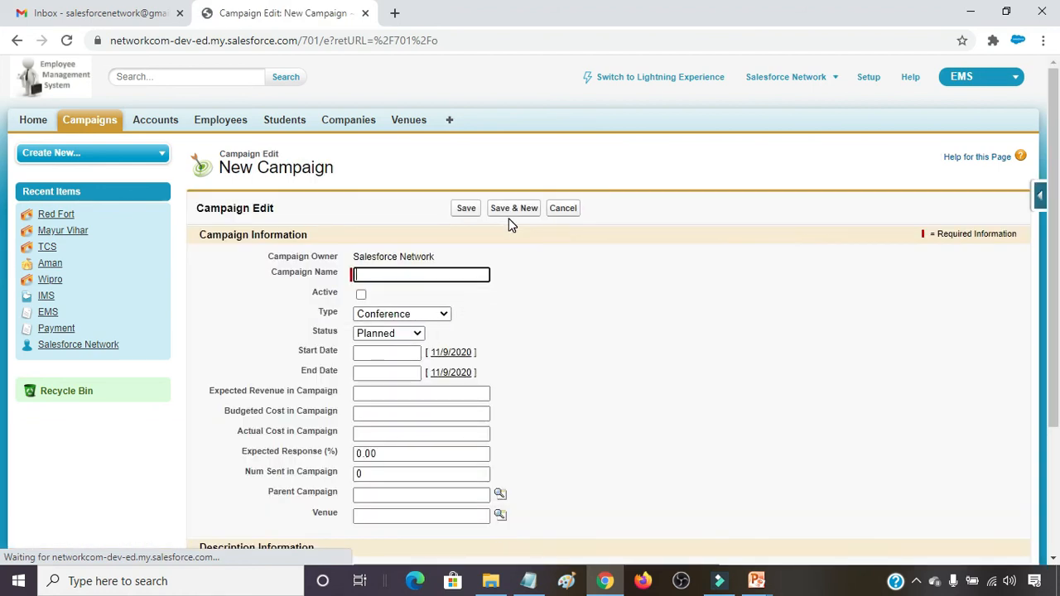
scroll(475, 377, down, 3)
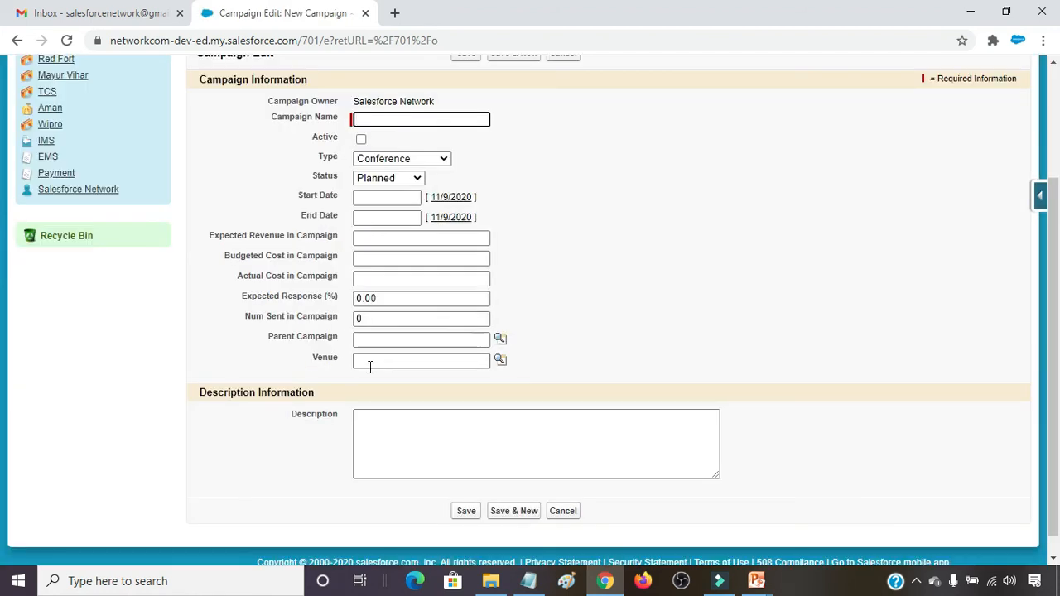
scroll(475, 339, up, 2)
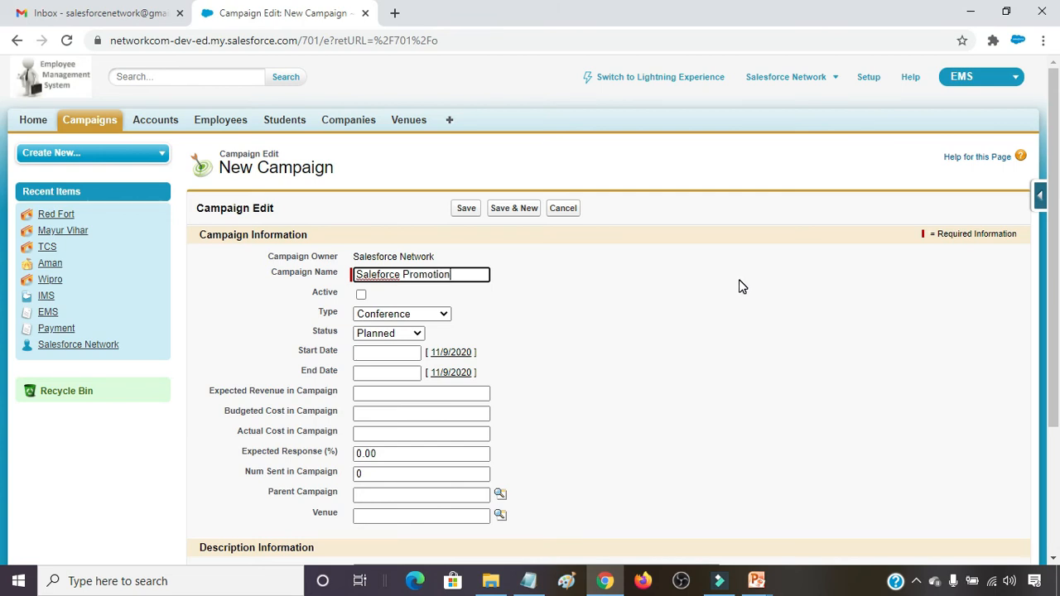
scroll(534, 290, down, 2)
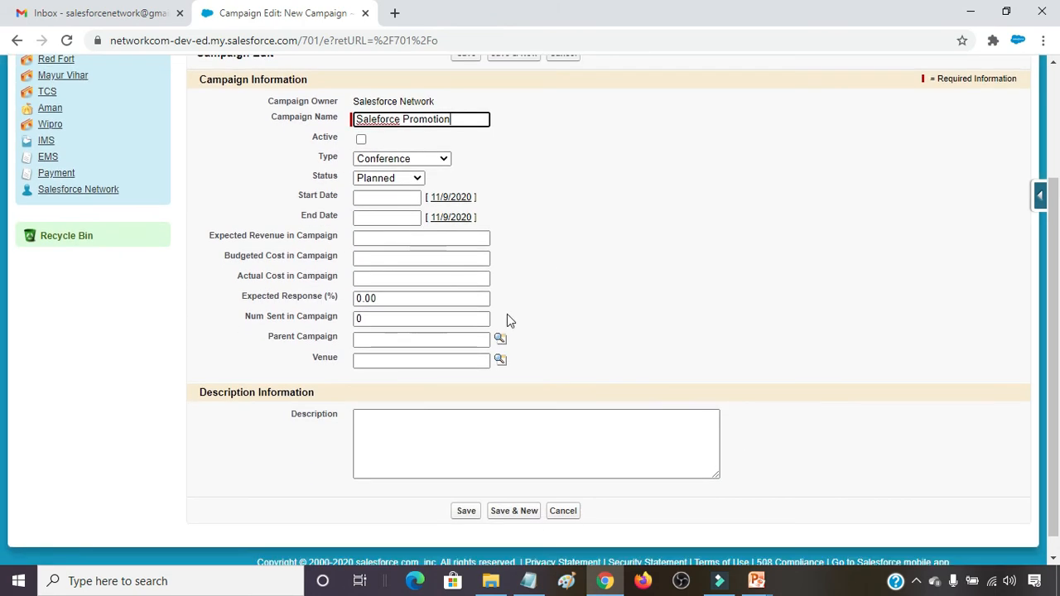
click(501, 360)
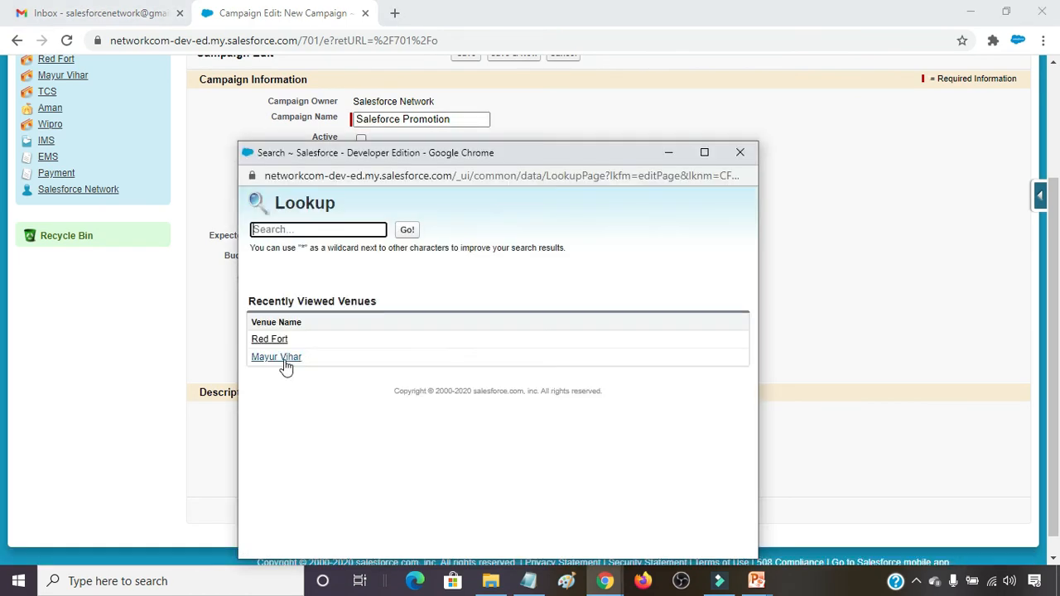
click(282, 360)
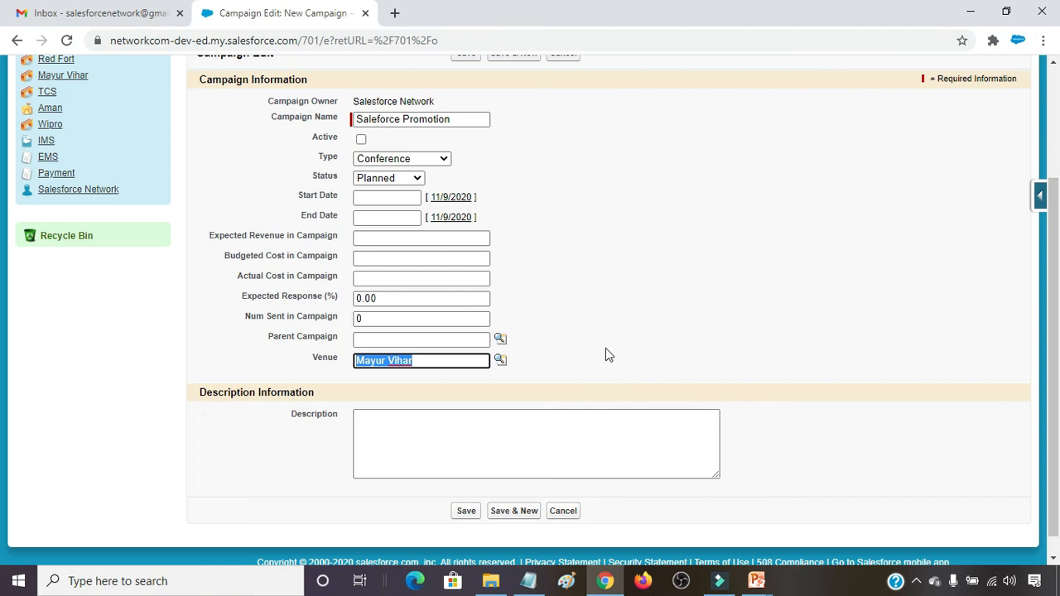
scroll(560, 357, down, 1)
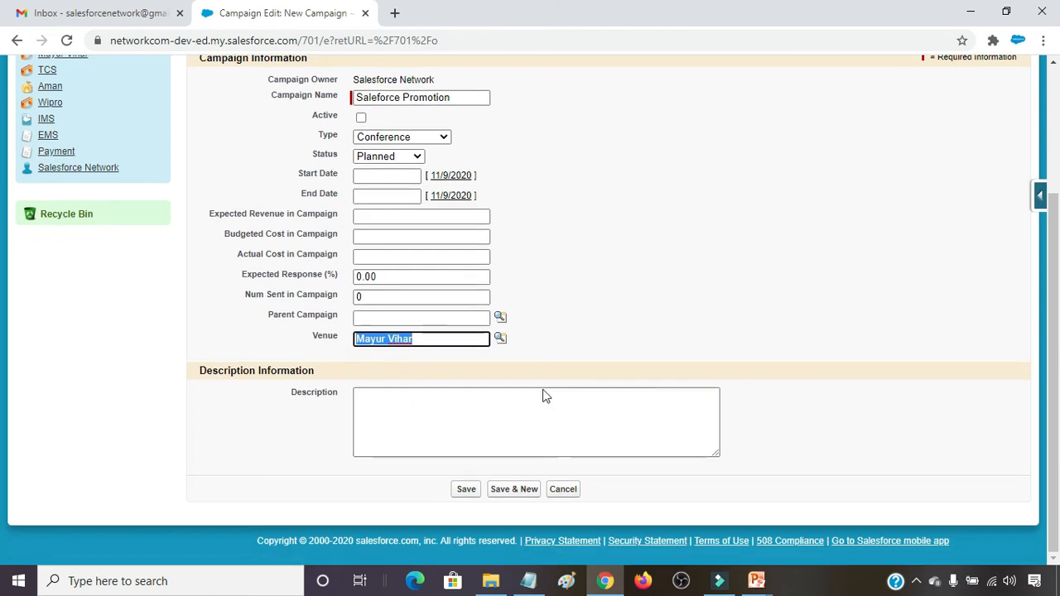
click(466, 490)
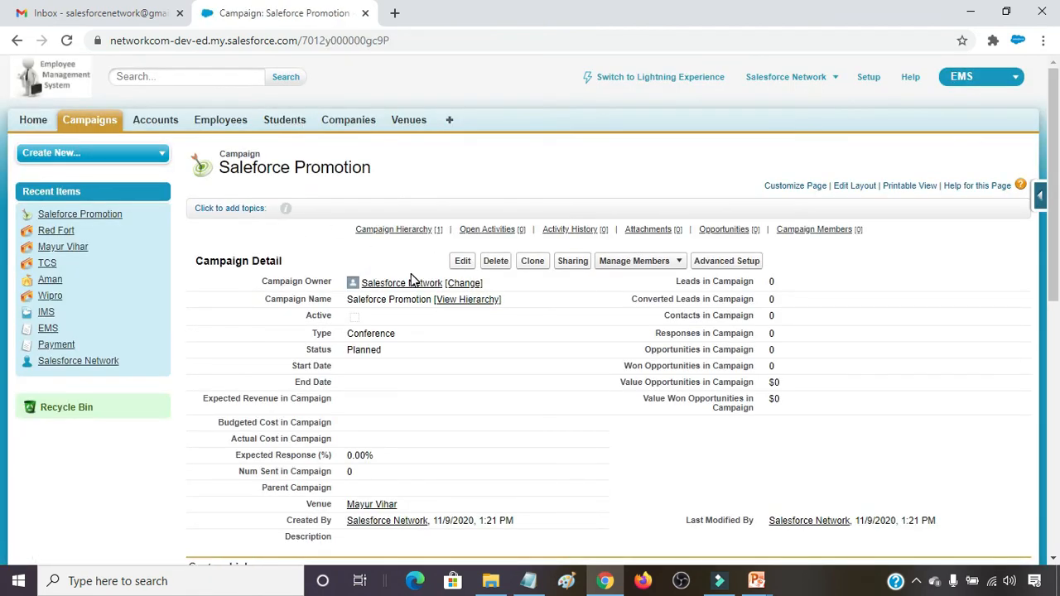
- Review the recent campaigns and venues, and open the Mayur Vihar venue record to check its related campaigns
click(94, 126)
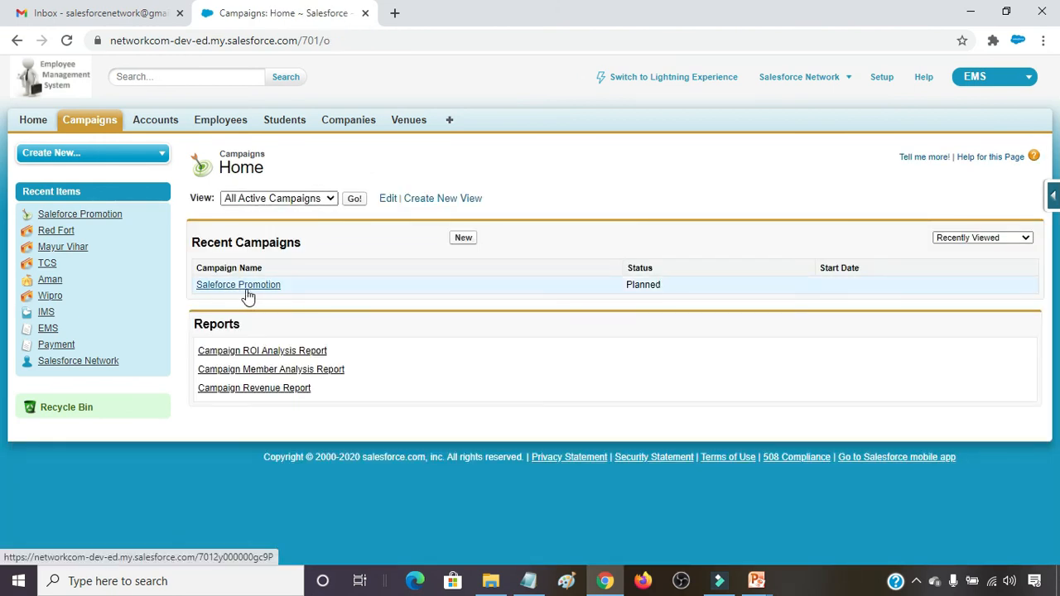
click(408, 120)
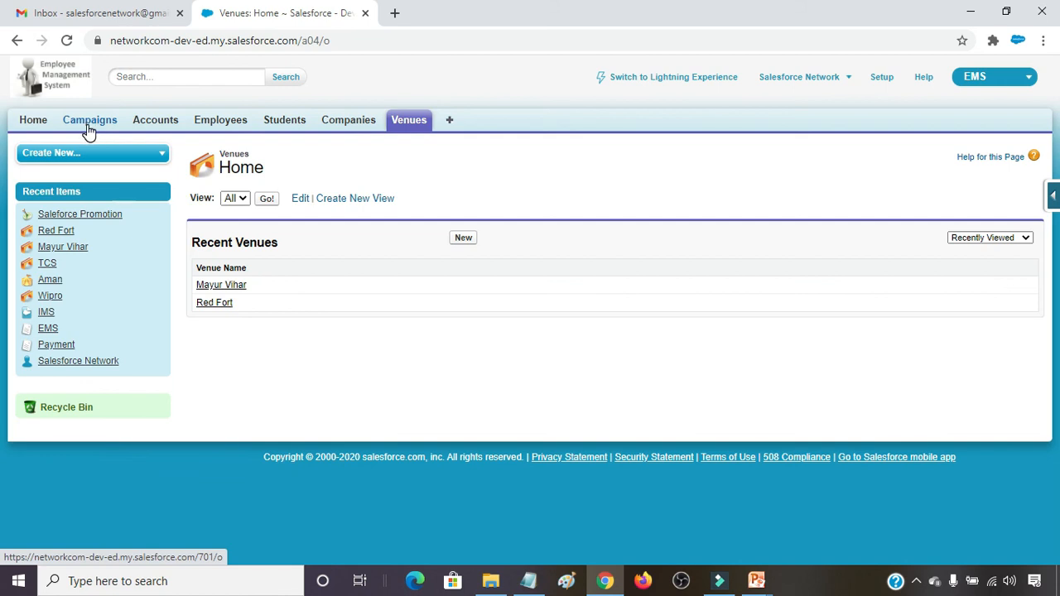
click(218, 286)
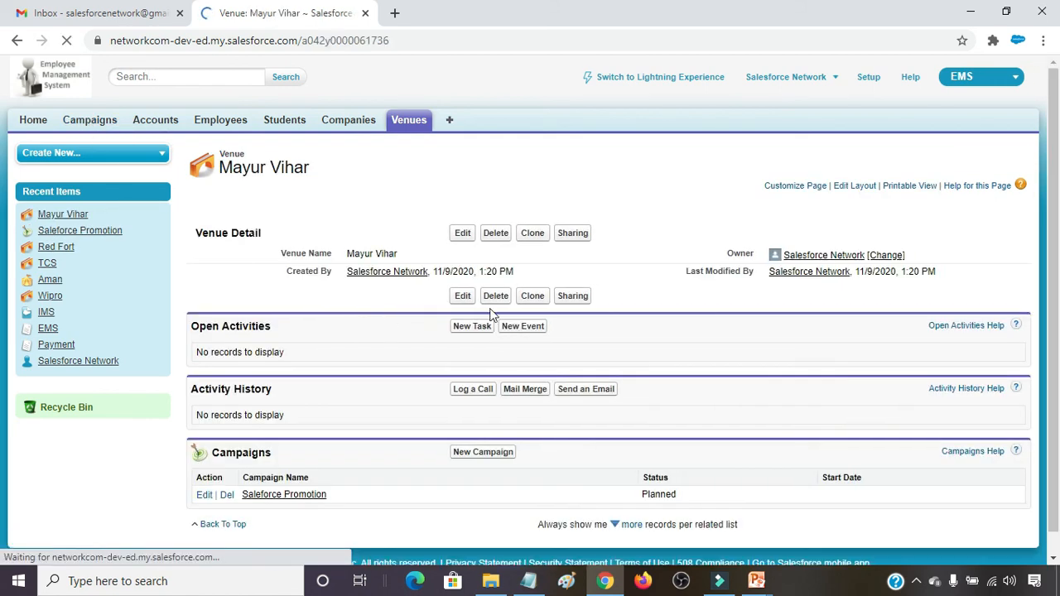
- Delete the Mayur Vihar venue record and confirm the deletion
click(497, 233)
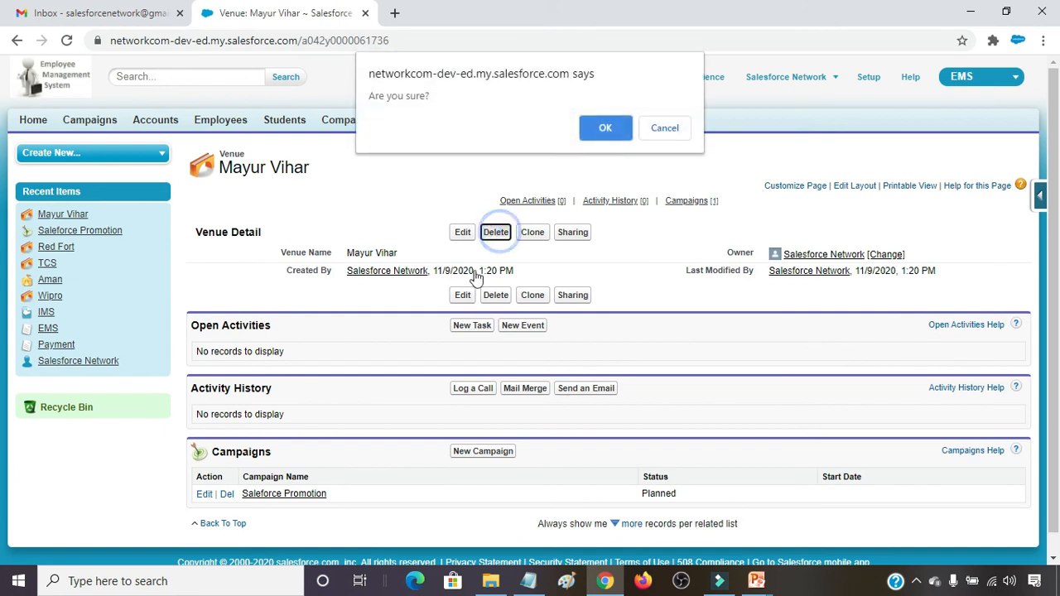
click(614, 126)
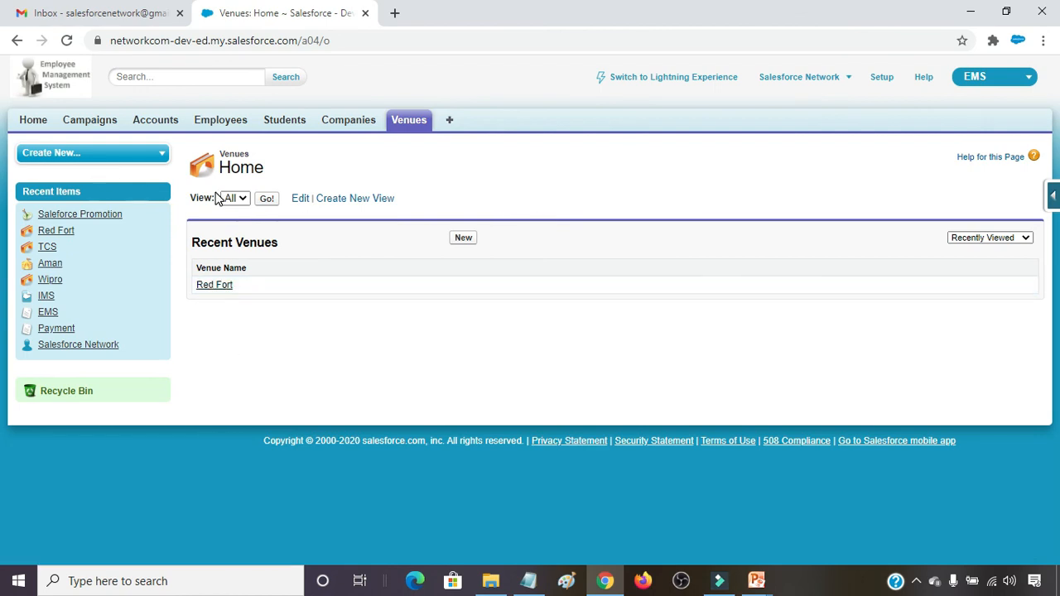
- Open the Saleforce Promotion campaign from the All Active Campaigns list, check its Venue field and related lists, and return to the venues
click(90, 126)
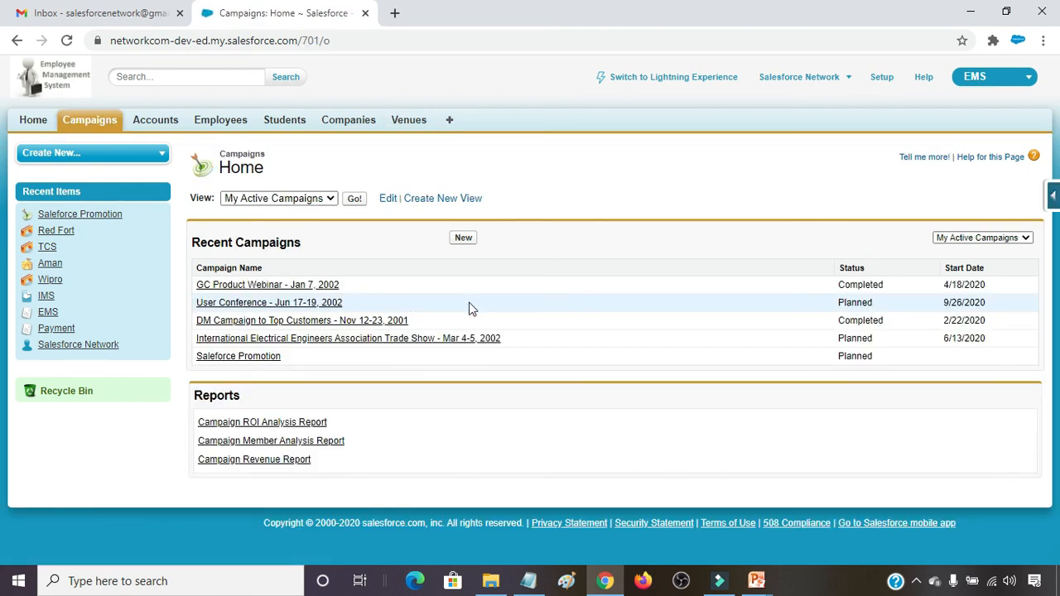
click(330, 200)
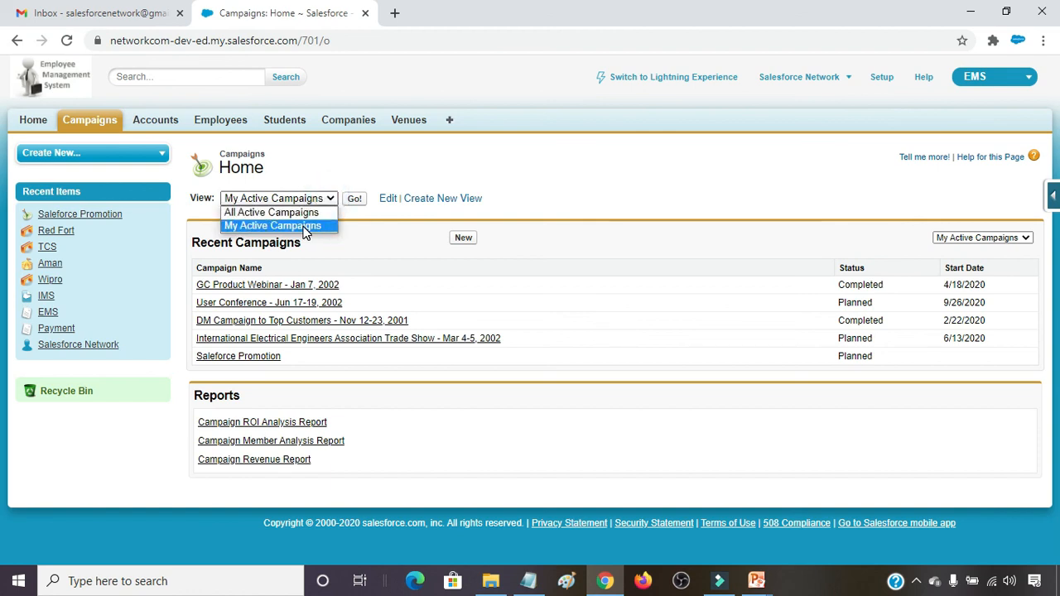
click(298, 212)
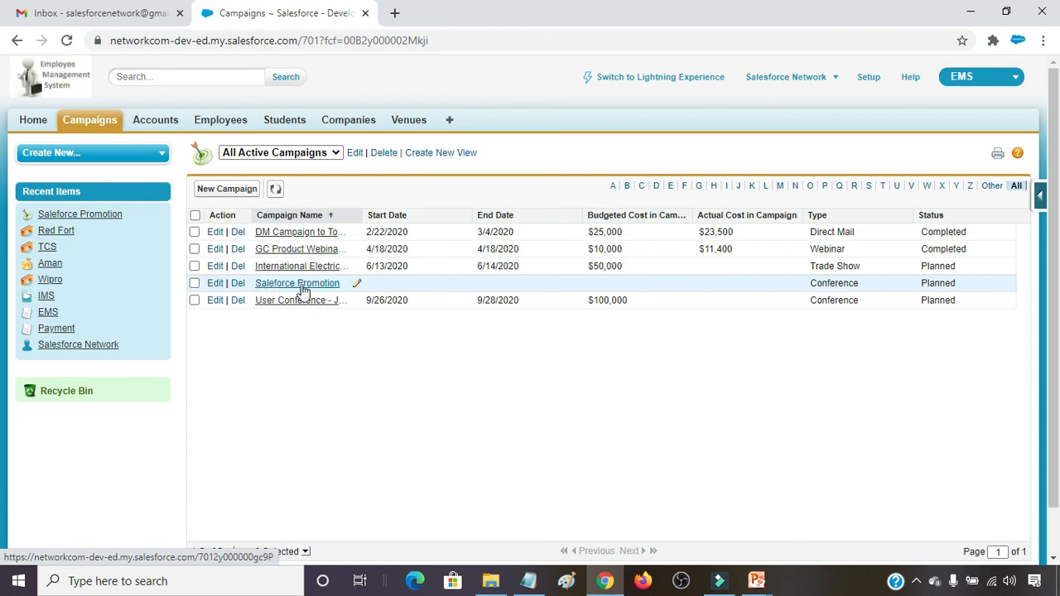
click(305, 284)
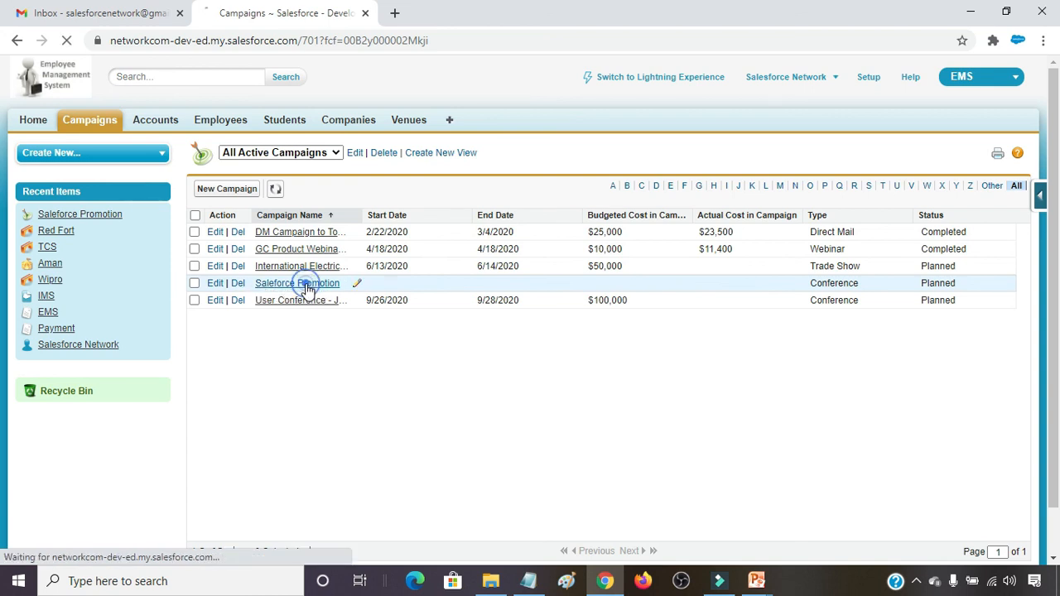
scroll(684, 411, down, 7)
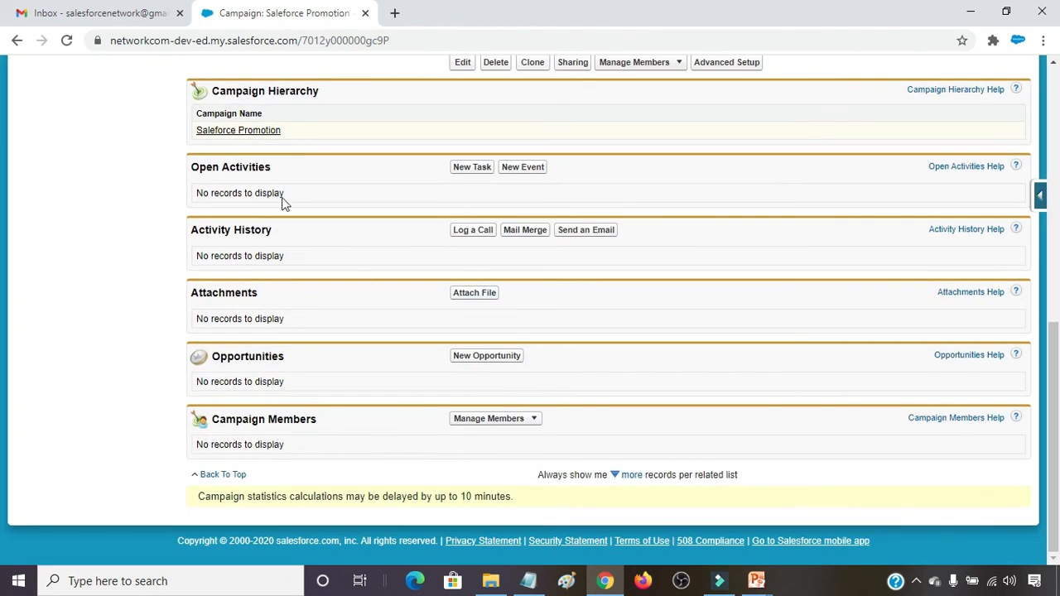
scroll(393, 229, up, 10)
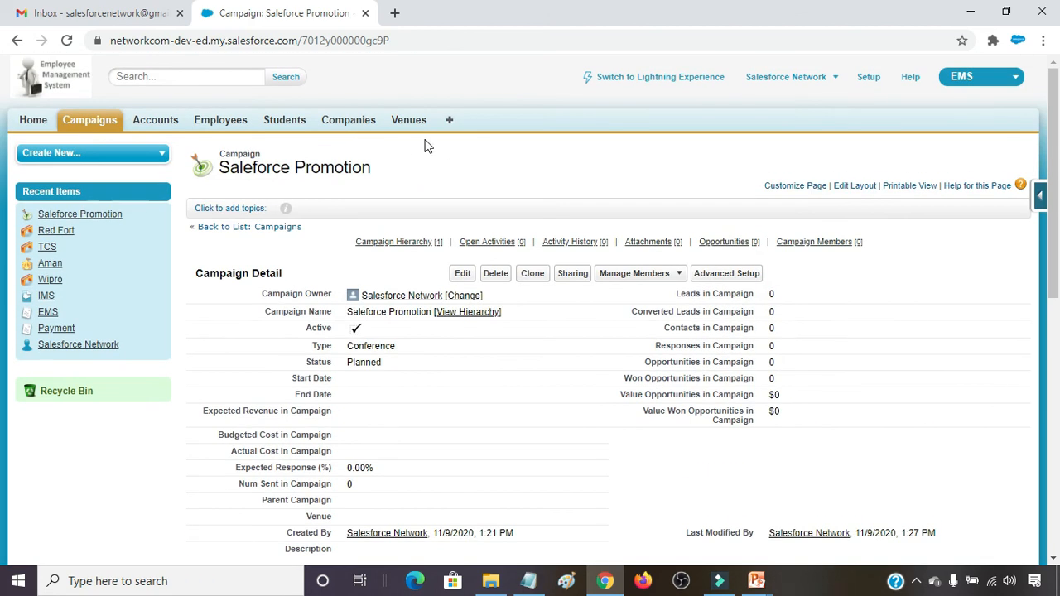
click(402, 123)
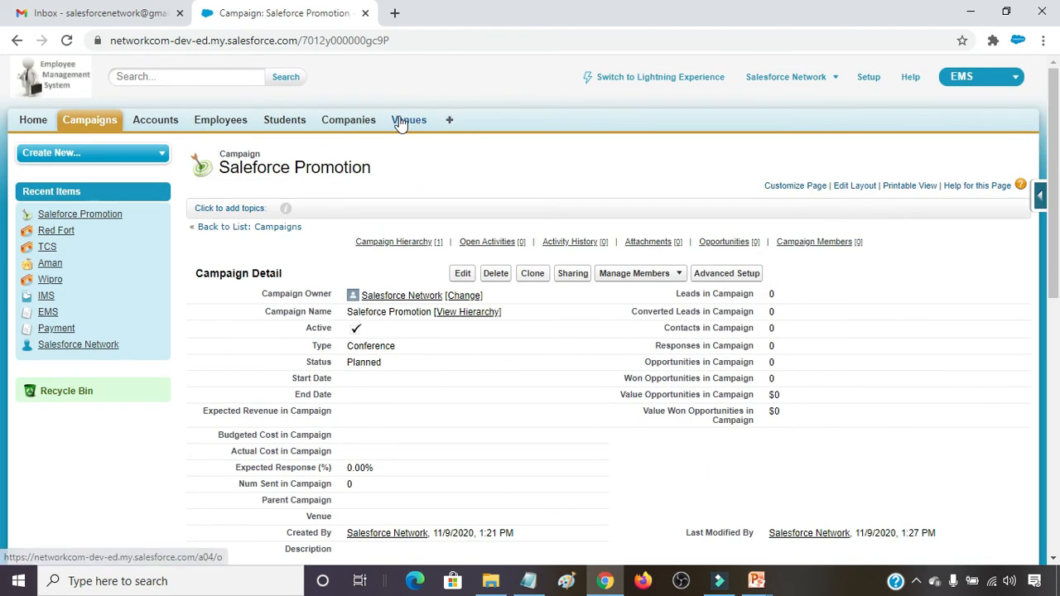